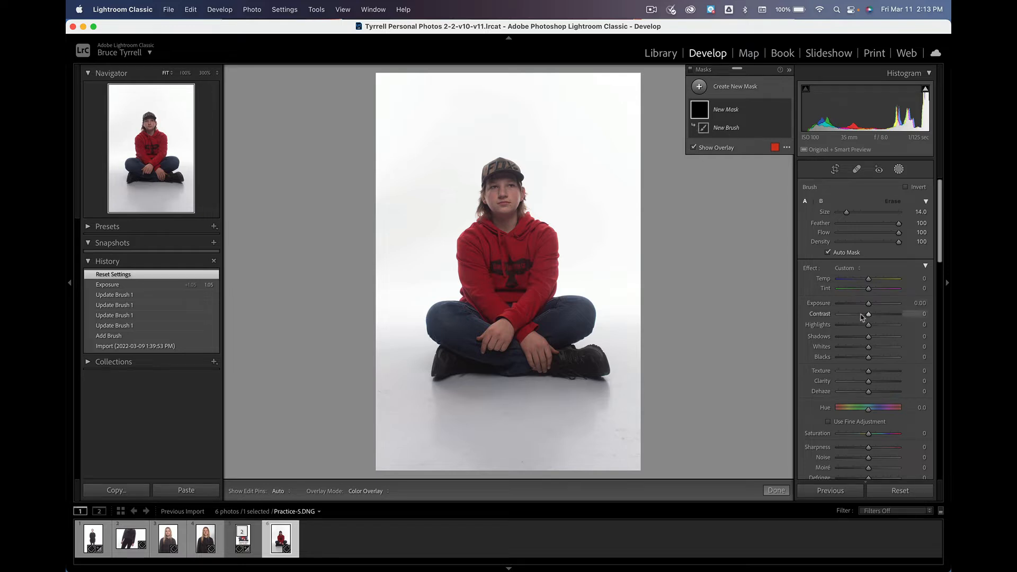
Step: Set the mask brush's exposure to 4.00 and paint over the grey floor along the photo's lower edge
left_click_drag(868, 305, 912, 307)
key("h")
mouse_move(614, 419)
left_mouse_down()
mouse_move(569, 449)
mouse_move(514, 443)
mouse_move(642, 456)
mouse_move(494, 456)
mouse_move(375, 429)
mouse_move(375, 457)
mouse_move(482, 462)
mouse_move(490, 452)
mouse_move(459, 452)
left_mouse_up()
key("h")
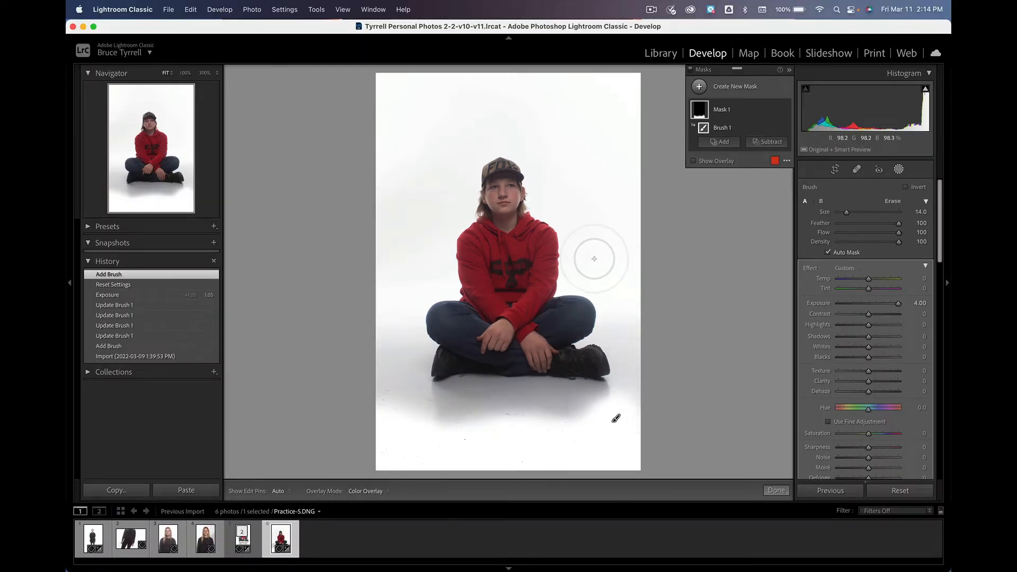
Step: Brush the background beside the subject's arm on the photo's right side and show the mask overlay
left_click_drag(594, 259, 595, 249)
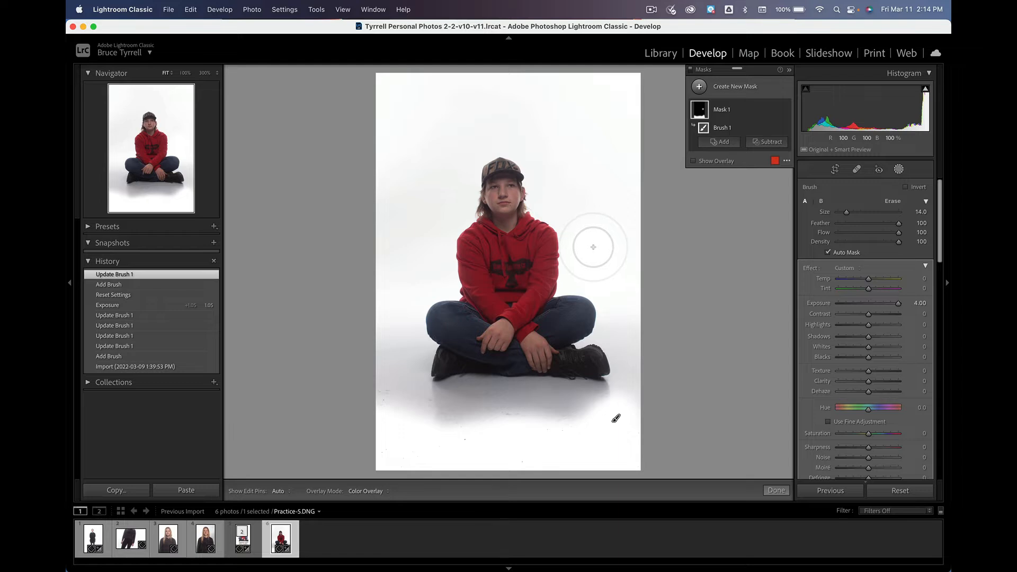
key("h")
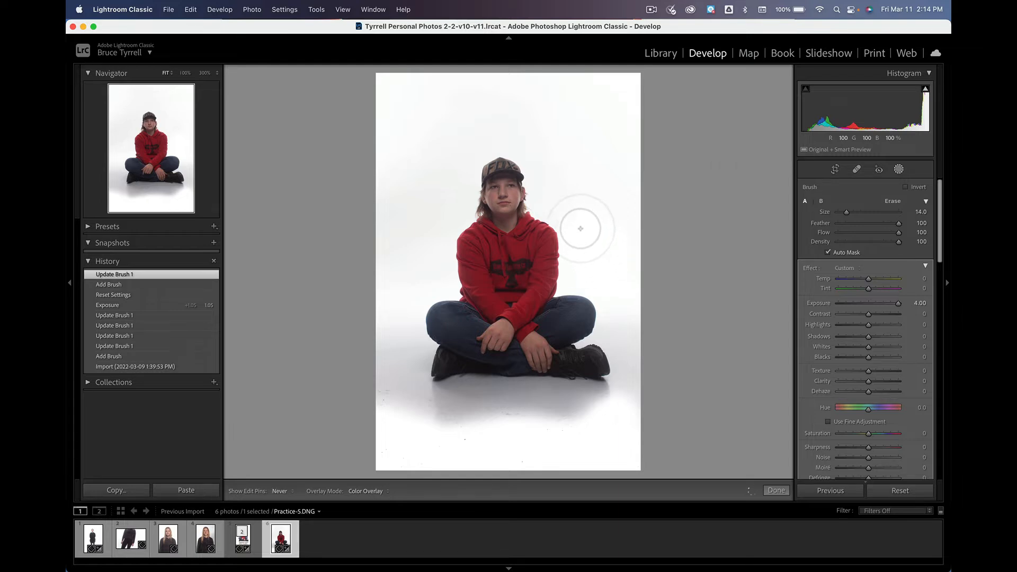
key("h")
left_click(583, 227)
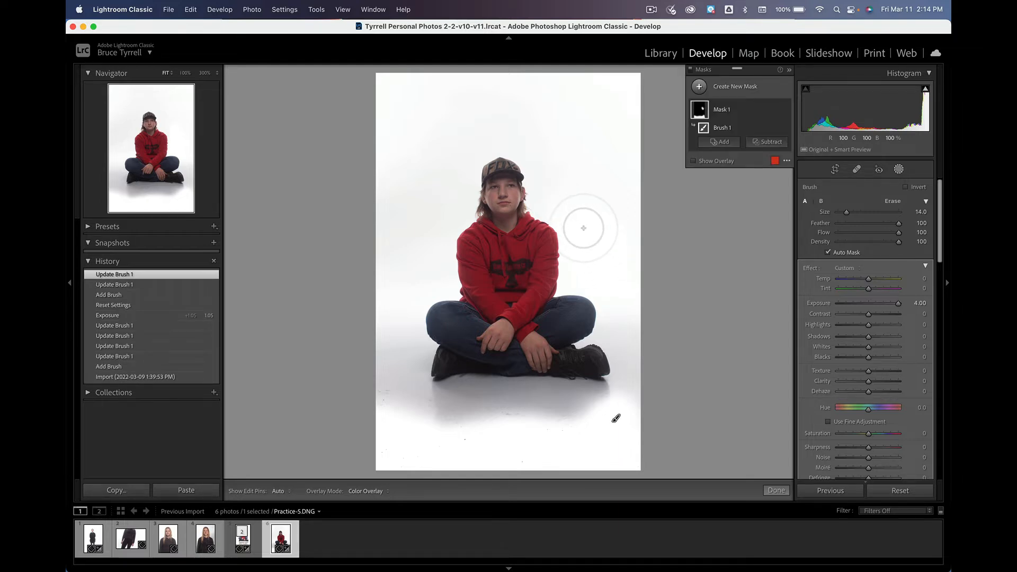
key("o")
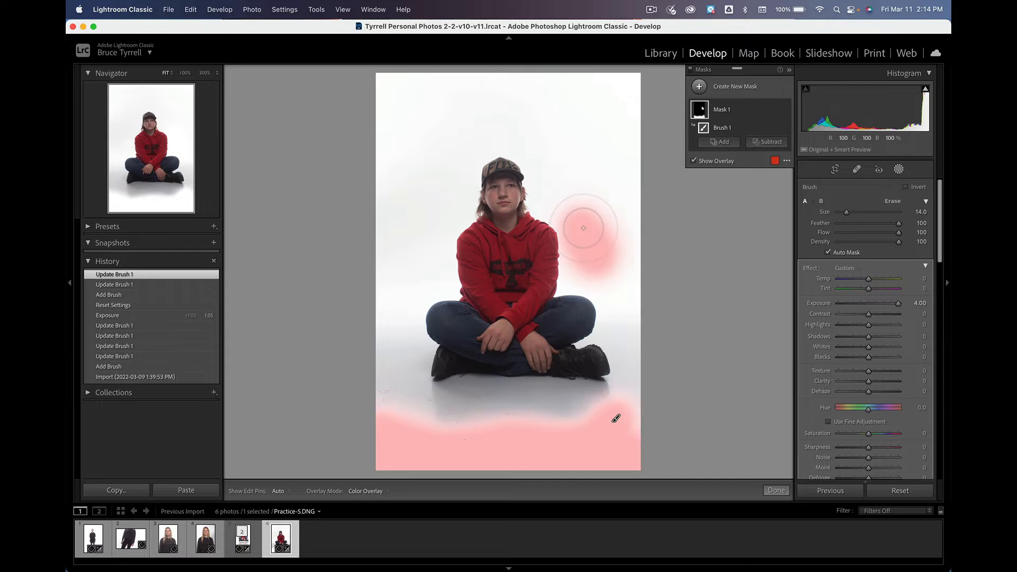
Step: Extend the brushed mask along the photo's right side, from beside the shoulder down past the knee
key("h")
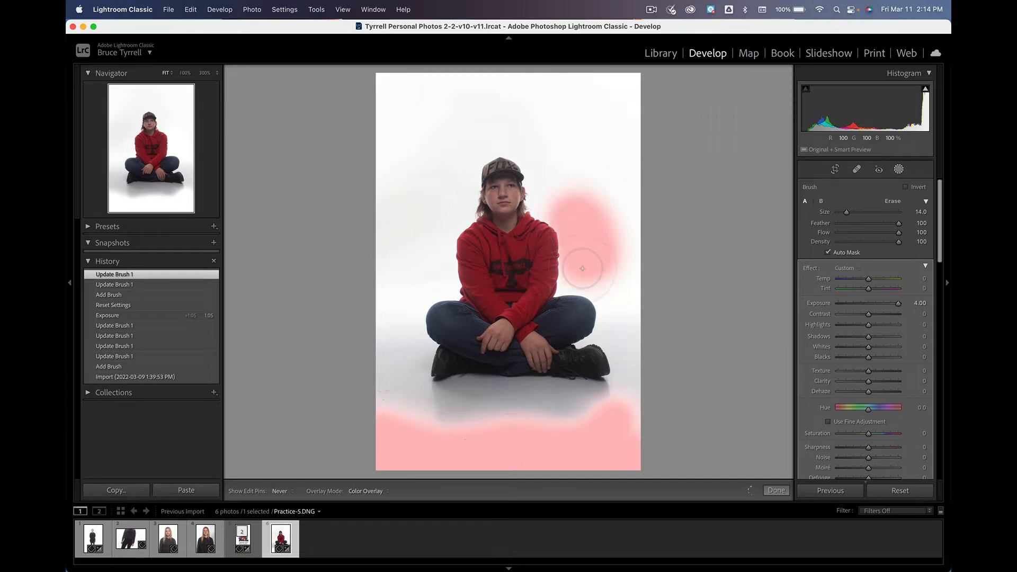
mouse_move(582, 269)
left_mouse_down()
mouse_move(609, 289)
mouse_move(615, 325)
mouse_move(615, 290)
mouse_move(603, 286)
mouse_move(622, 319)
left_mouse_up()
key("h")
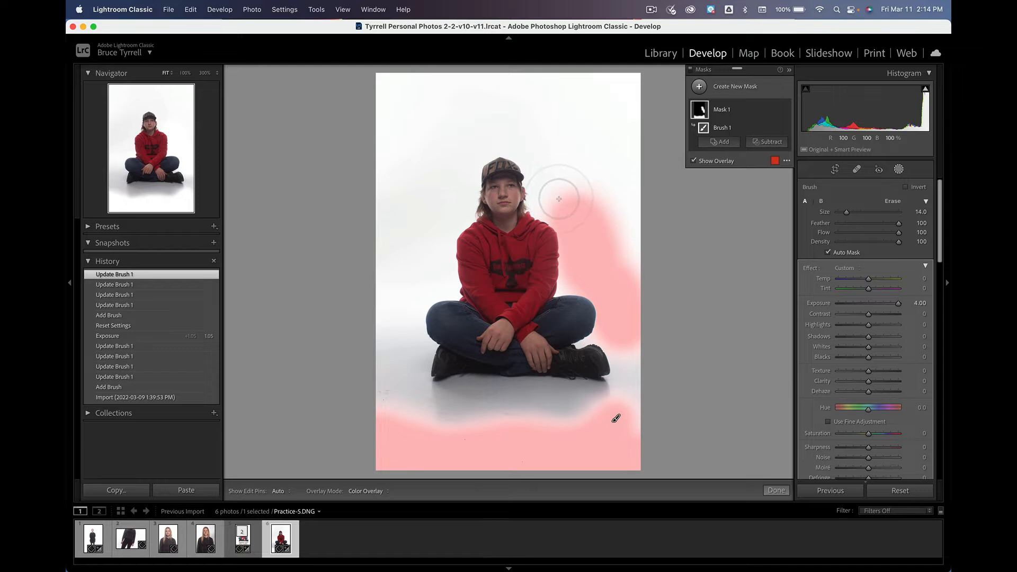
key("h")
left_click_drag(556, 203, 556, 202)
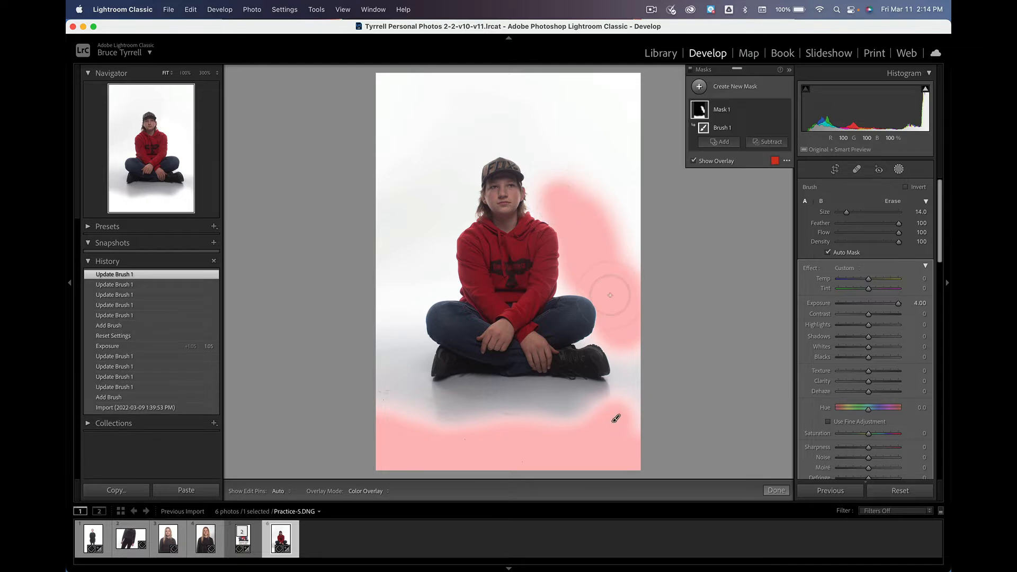
Step: Paint the mask around the subject's head, sides and legs, keeping the full outline stroke by redoing it
mouse_move(611, 295)
left_mouse_down()
mouse_move(572, 314)
mouse_move(590, 311)
left_mouse_up()
key("super+z")
mouse_move(596, 278)
left_mouse_down()
mouse_move(583, 236)
mouse_move(539, 197)
mouse_move(524, 149)
mouse_move(462, 146)
mouse_move(453, 155)
mouse_move(460, 200)
mouse_move(434, 243)
mouse_move(438, 292)
mouse_move(431, 275)
mouse_move(440, 281)
mouse_move(415, 283)
mouse_move(407, 298)
mouse_move(413, 373)
mouse_move(396, 403)
mouse_move(435, 408)
mouse_move(494, 388)
mouse_move(533, 400)
mouse_move(610, 395)
mouse_move(538, 409)
left_mouse_up()
key("super+z")
left_click(191, 9)
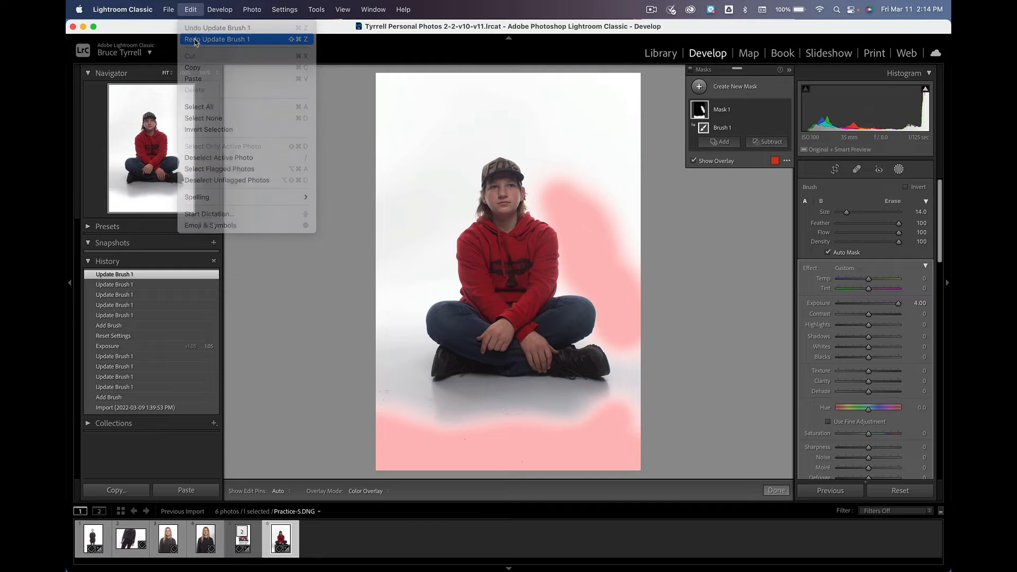
left_click(196, 40)
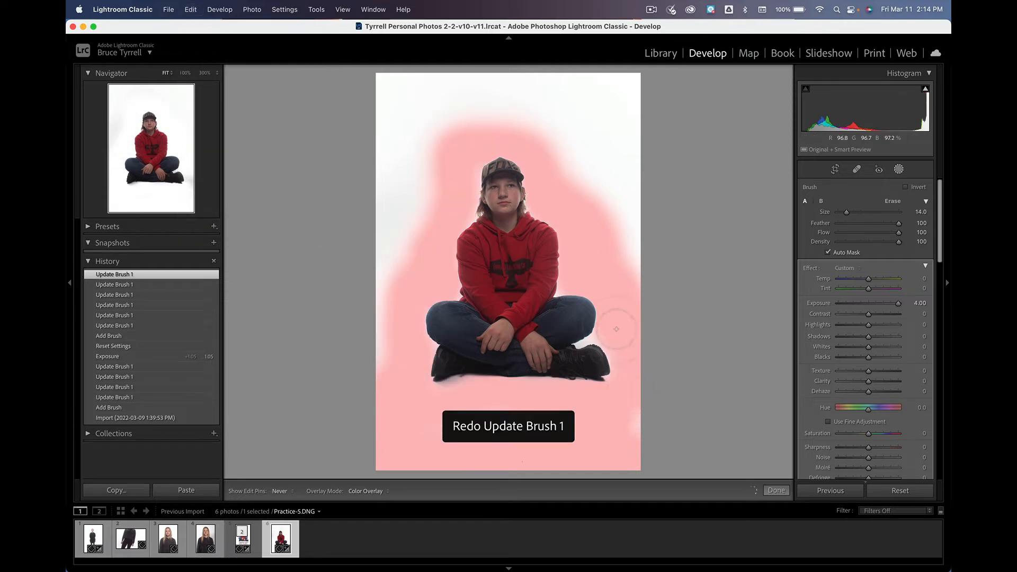
Step: Enlarge the brush to size 37 and cover the remaining background out to the photo's edges
mouse_move(616, 329)
left_mouse_down()
mouse_move(622, 293)
mouse_move(619, 176)
left_mouse_up()
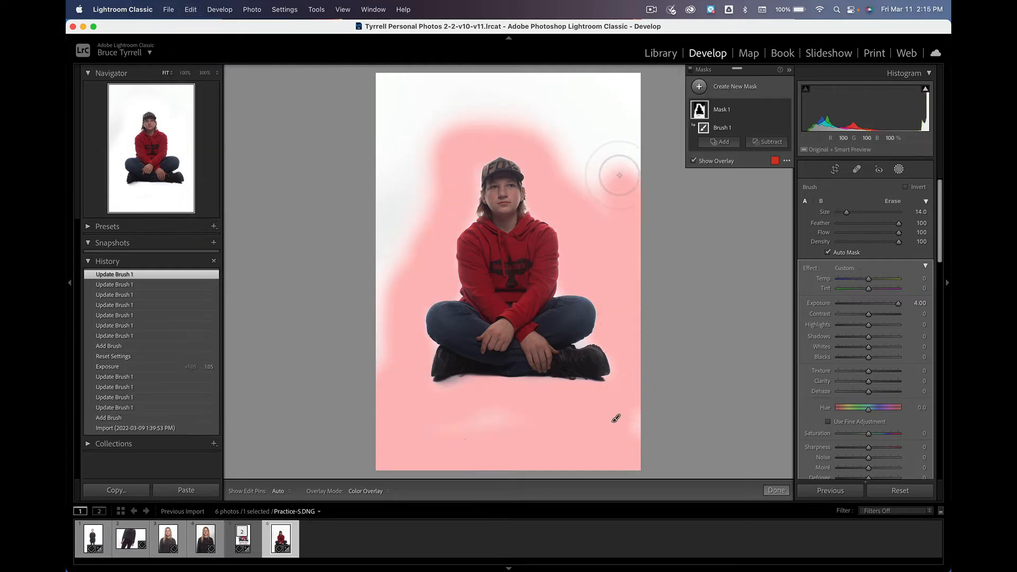
scroll(619, 175, "up", 10)
key("h")
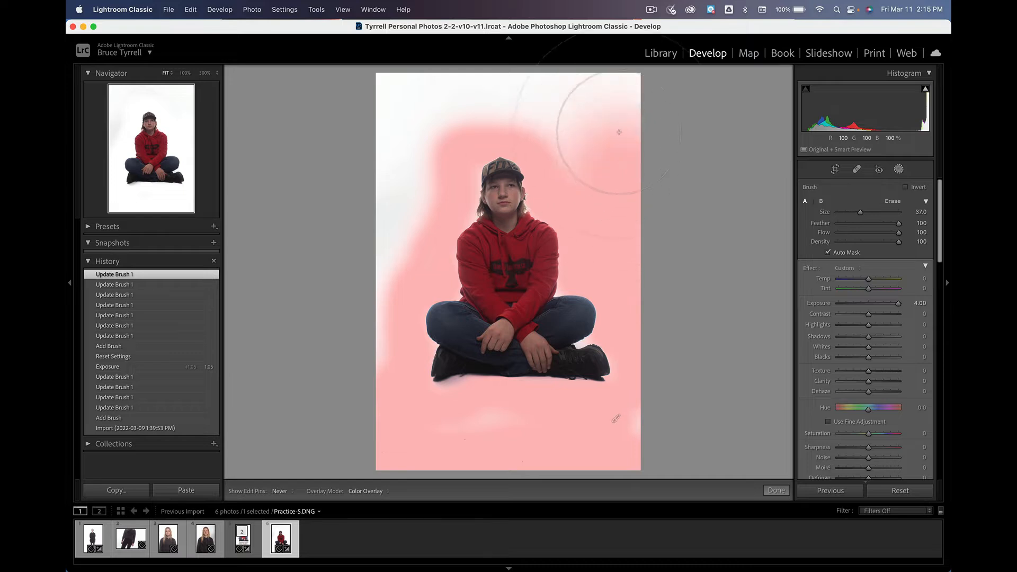
mouse_move(618, 131)
left_mouse_down()
mouse_move(466, 69)
mouse_move(395, 153)
mouse_move(370, 339)
mouse_move(351, 247)
mouse_move(403, 102)
mouse_move(374, 466)
mouse_move(629, 466)
mouse_move(625, 439)
left_mouse_up()
key("h")
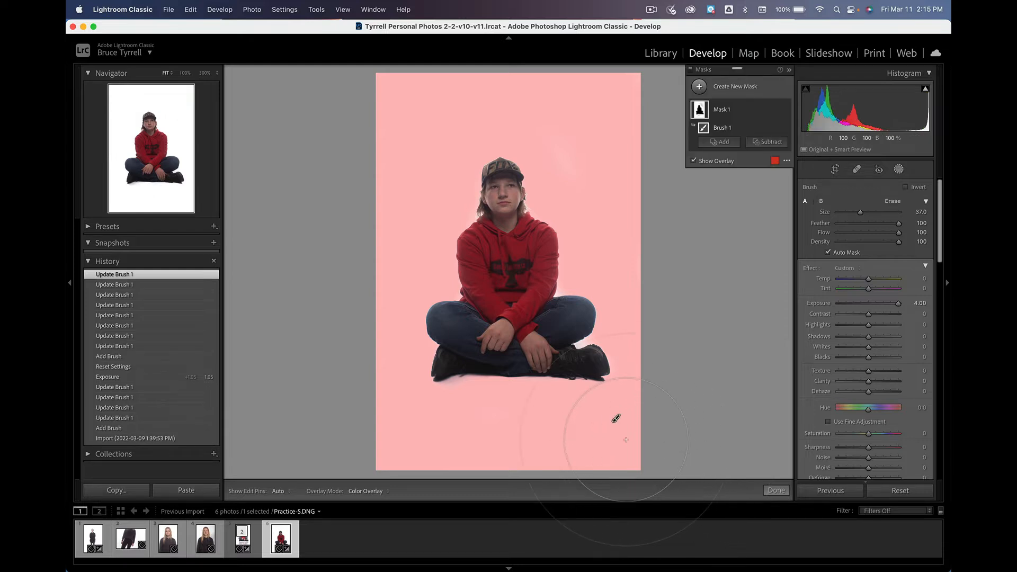
Step: Reduce the brush to size 13 and touch up the mask around the subject's shoes, checking the outline at 100%
key("bracketleft")
key("bracketleft")
key("bracketleft")
key("bracketleft")
key("z")
left_click_drag(665, 391, 475, 96)
left_click_drag(495, 204, 586, 204)
key("h")
mouse_move(588, 392)
left_mouse_down()
mouse_move(540, 374)
mouse_move(613, 371)
left_mouse_up()
left_click_drag(374, 334, 733, 276)
left_click_drag(597, 386, 452, 415)
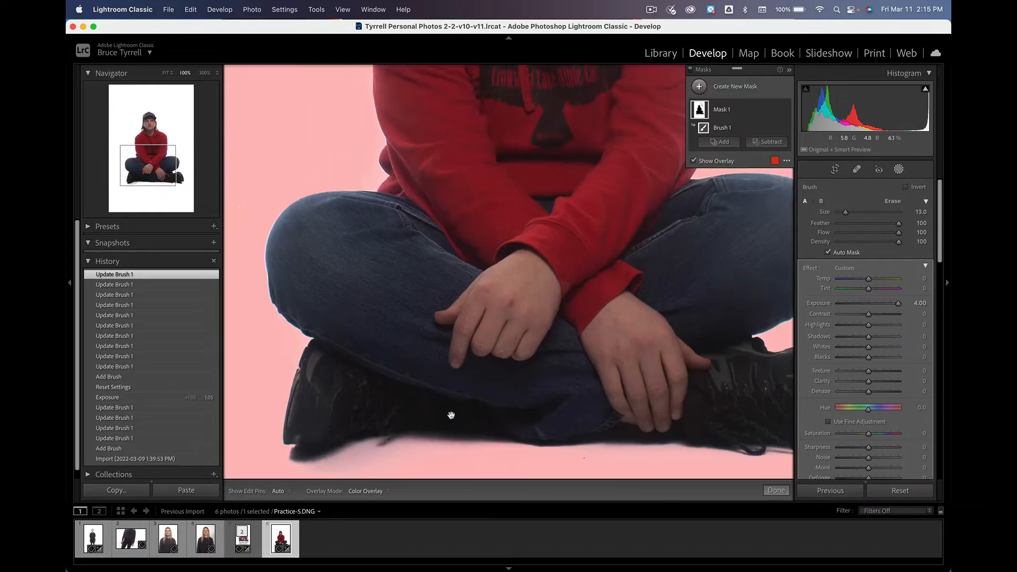
left_click_drag(492, 165, 477, 427)
left_click_drag(506, 295, 435, 353)
key("z")
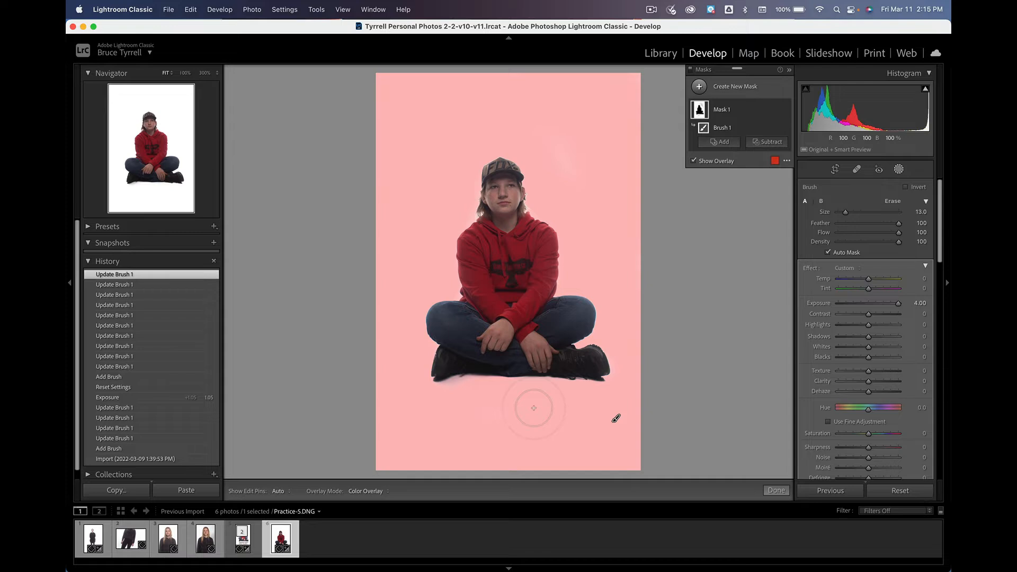
Step: Hide the mask overlay and finish masking with the exposure at 4.00
key("o")
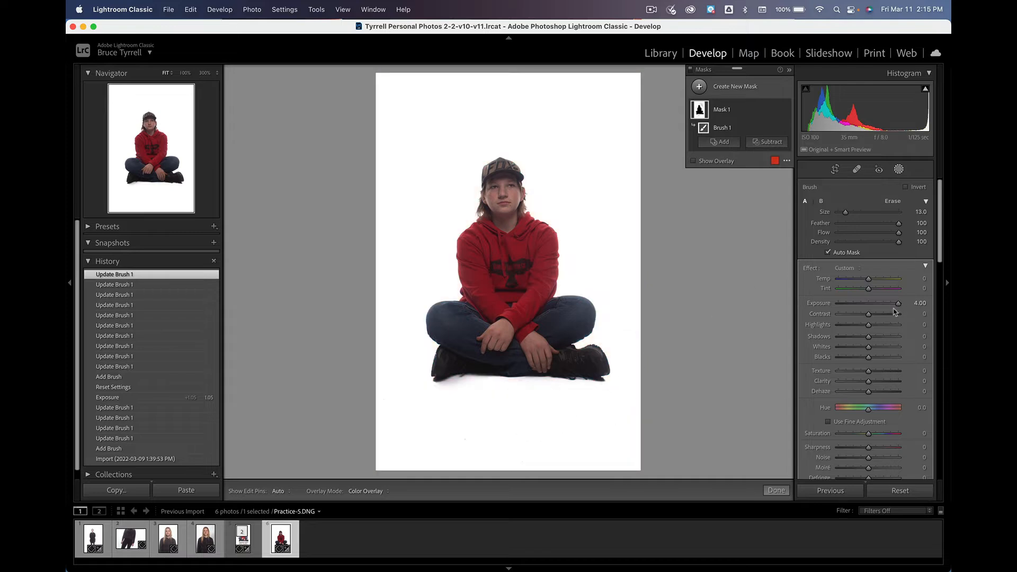
left_click_drag(897, 307, 925, 308)
left_click(776, 490)
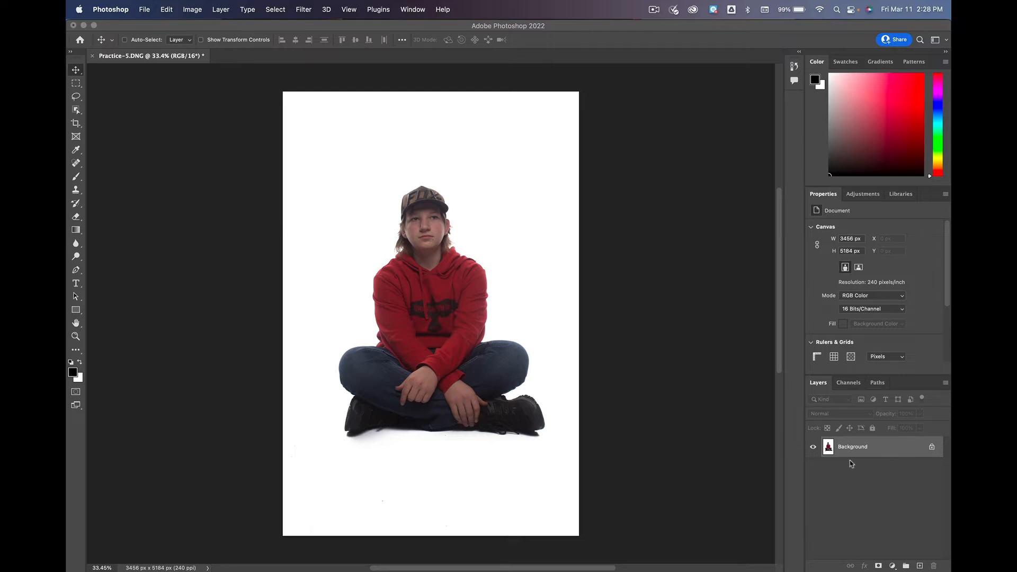
Step: In Photoshop, duplicate the Background layer and convert the original into a layer named "Reflection"
left_click(908, 452)
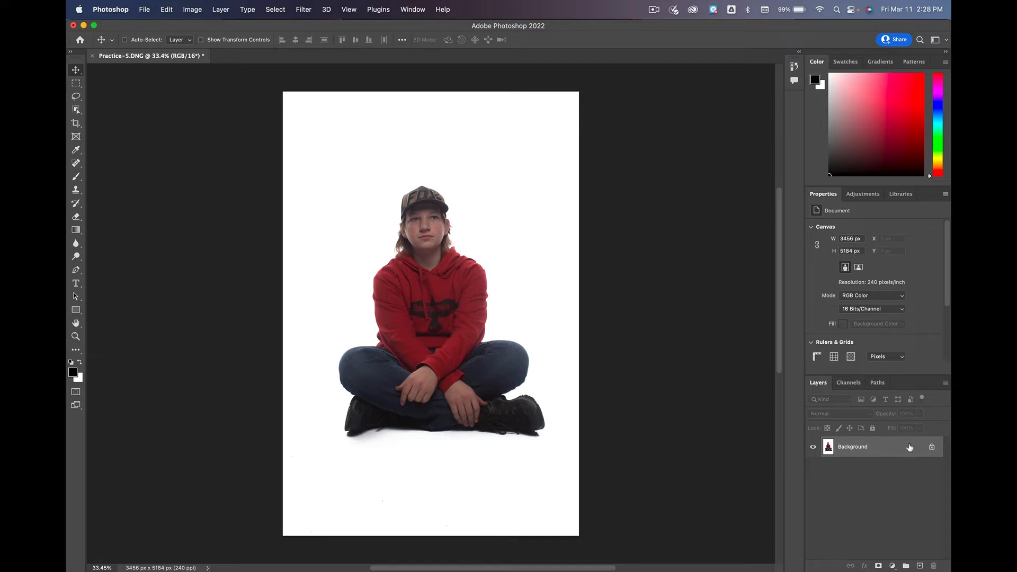
key("super+j")
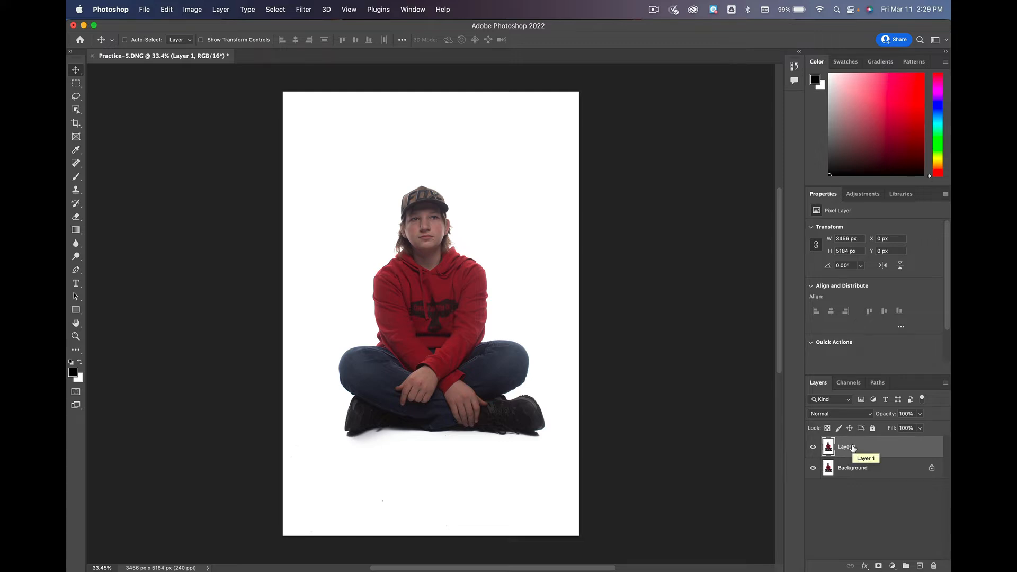
left_click(884, 469)
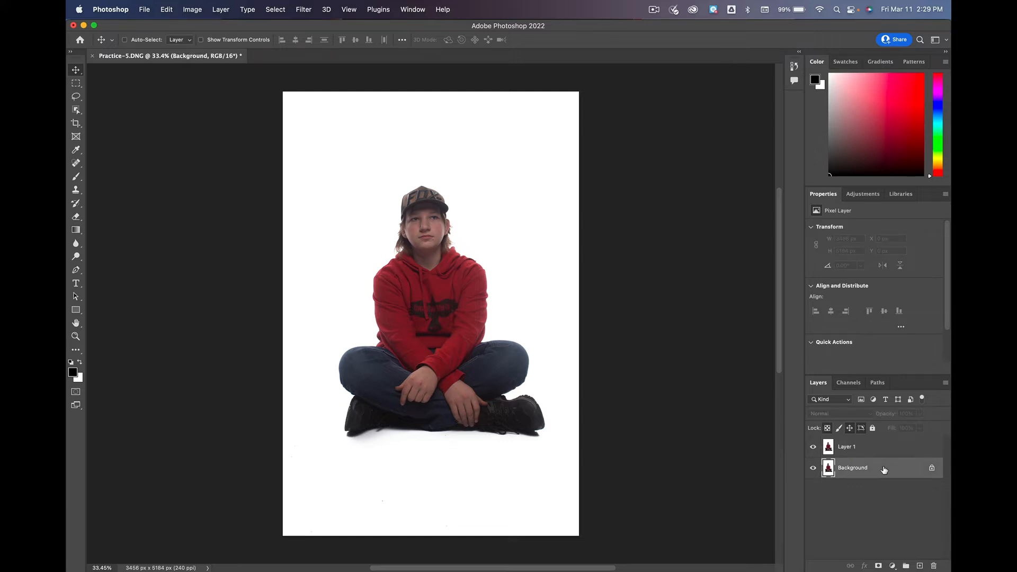
double_click(853, 472)
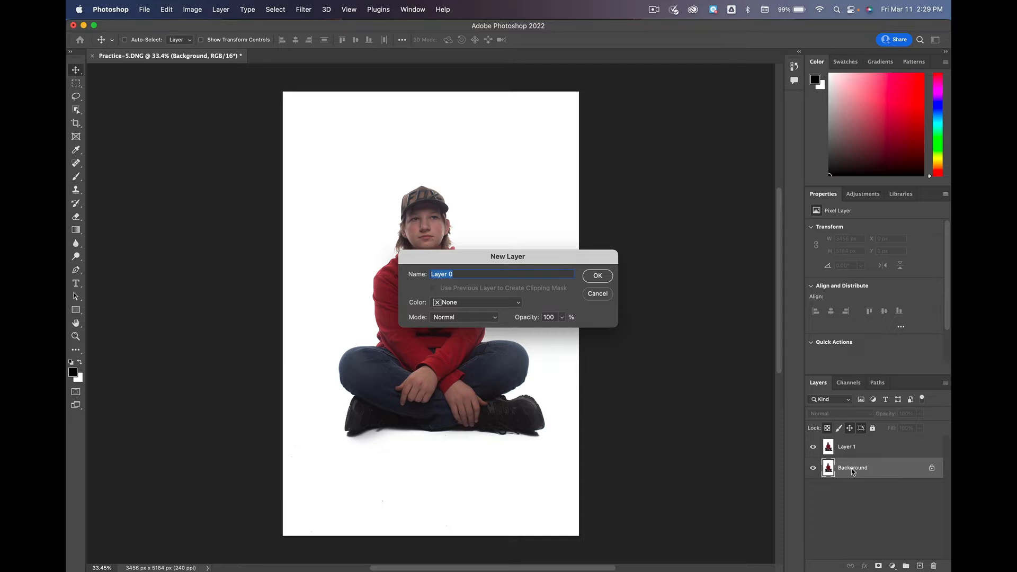
type("Reflection")
left_click(598, 276)
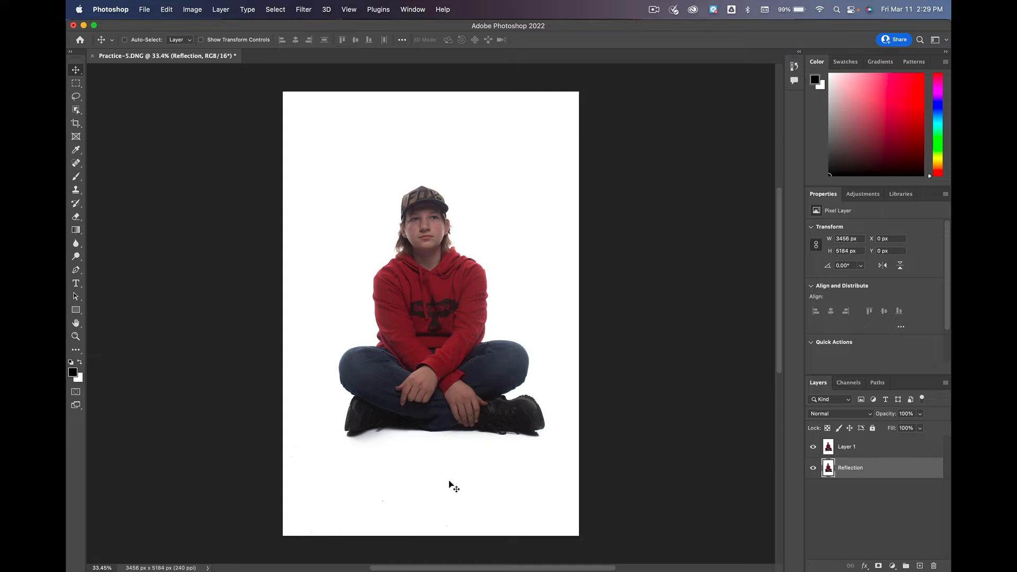
Step: Extend the canvas below the subject to 3456 x 7776 px with the Crop tool
key("c")
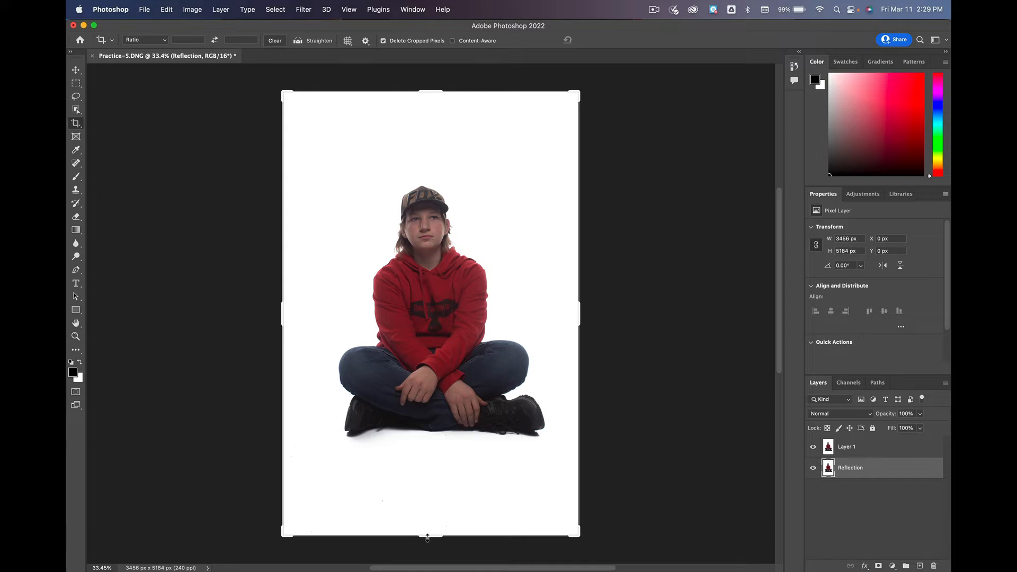
mouse_move(434, 535)
left_mouse_down()
mouse_move(432, 562)
mouse_move(424, 498)
mouse_move(424, 526)
left_mouse_up()
key("super+0")
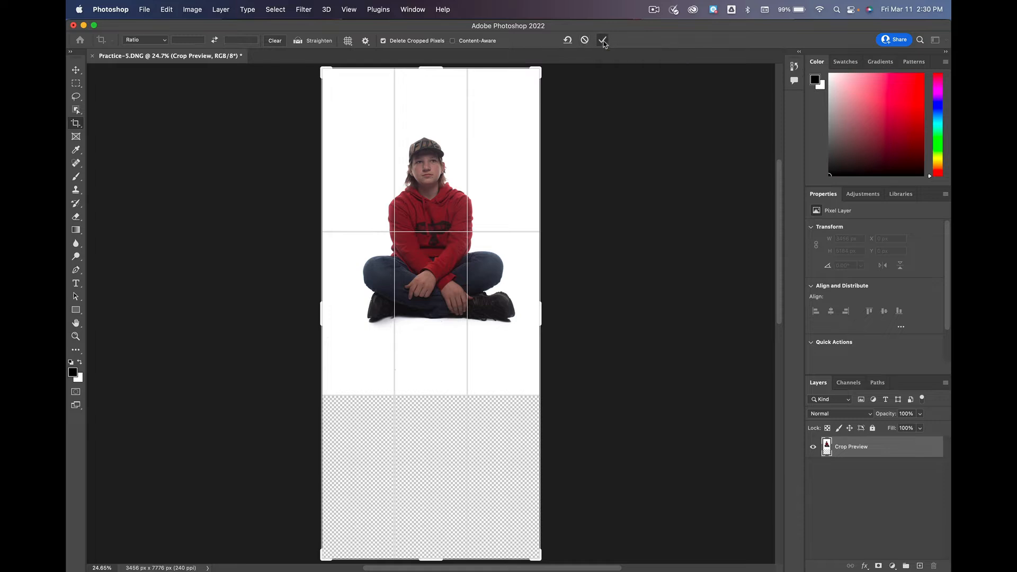
left_click(603, 42)
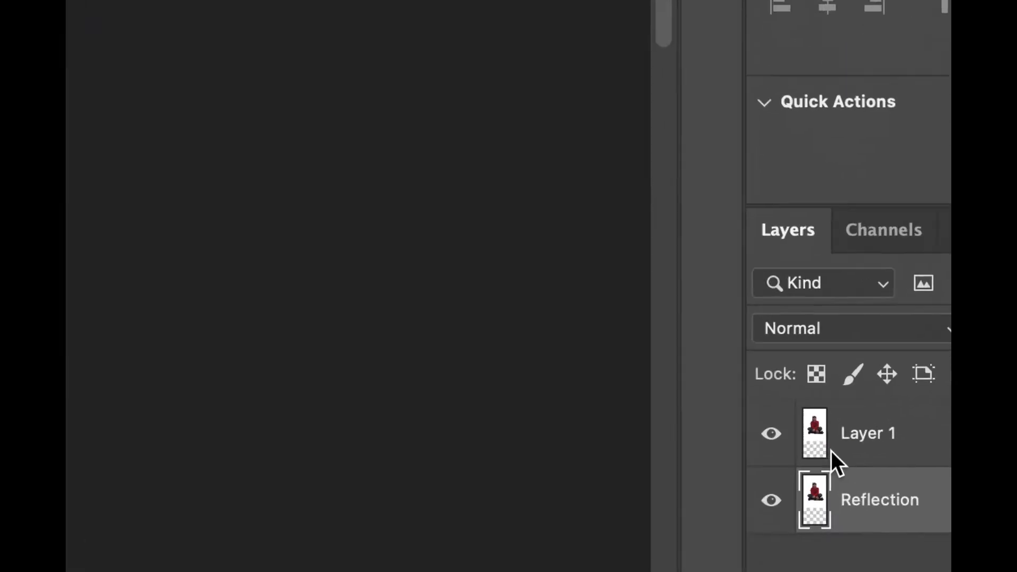
Step: Hide Layer 1 and flip the Reflection layer vertically with Free Transform
left_click(813, 446)
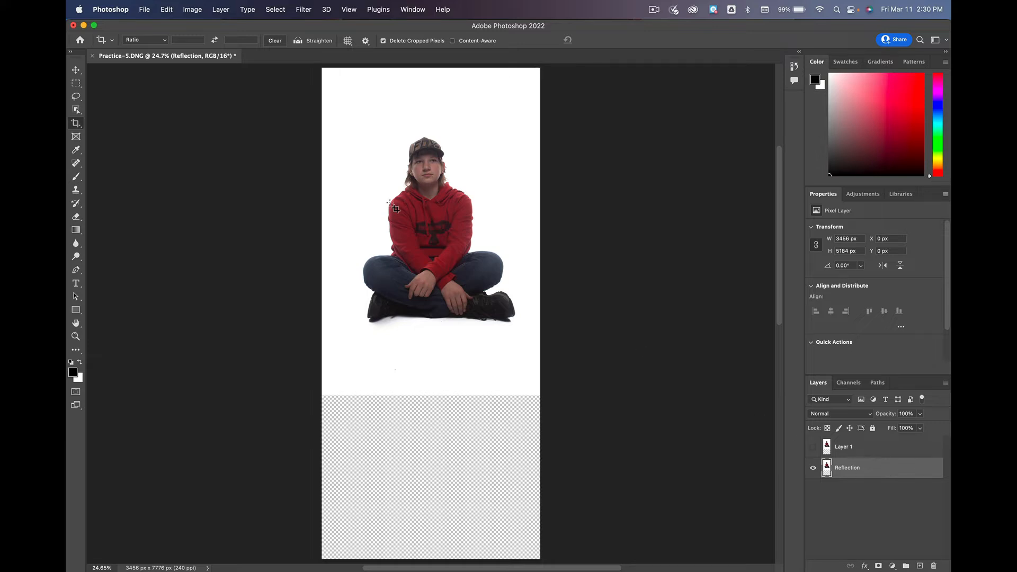
key("v")
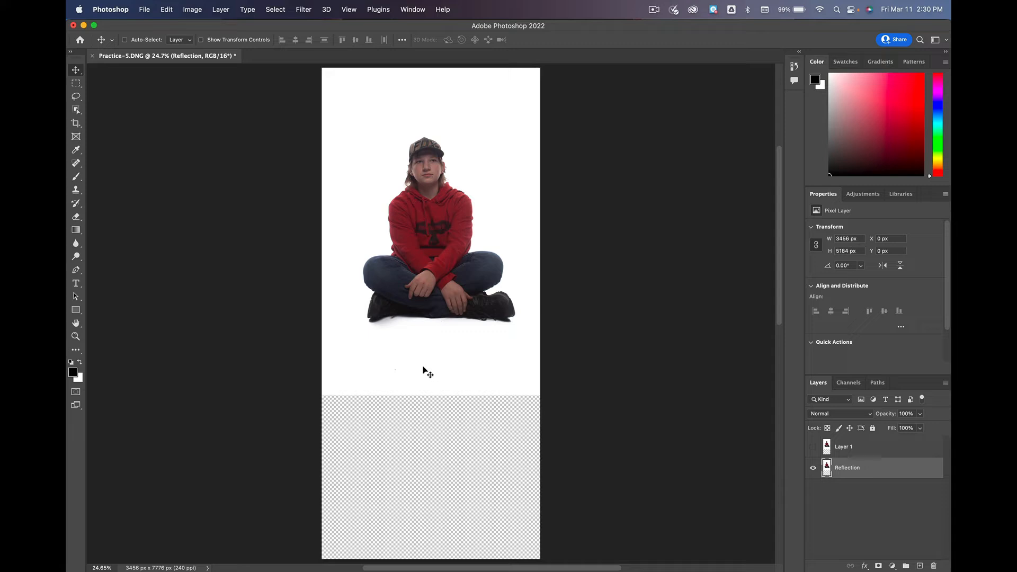
key("super+t")
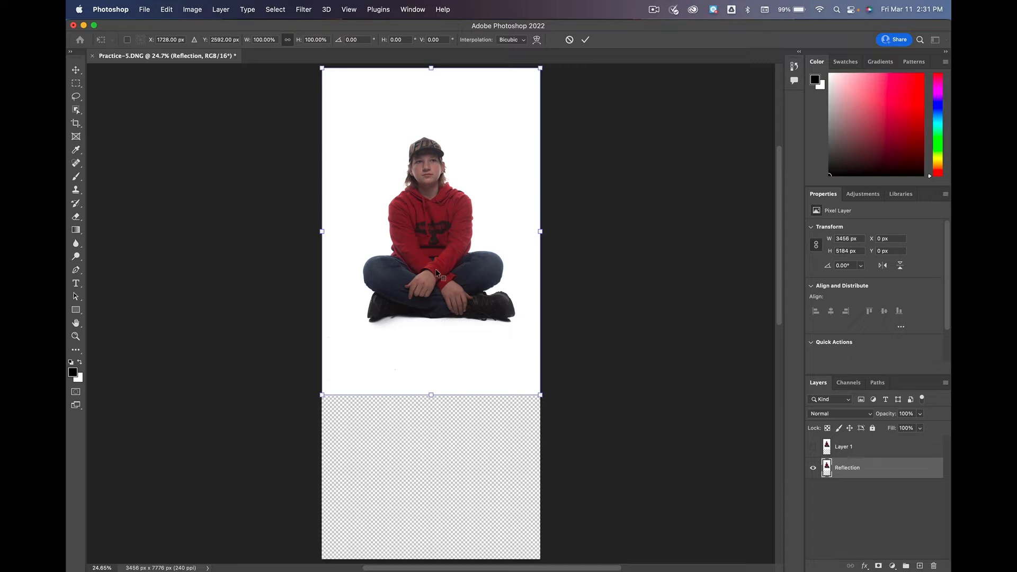
right_click(431, 328)
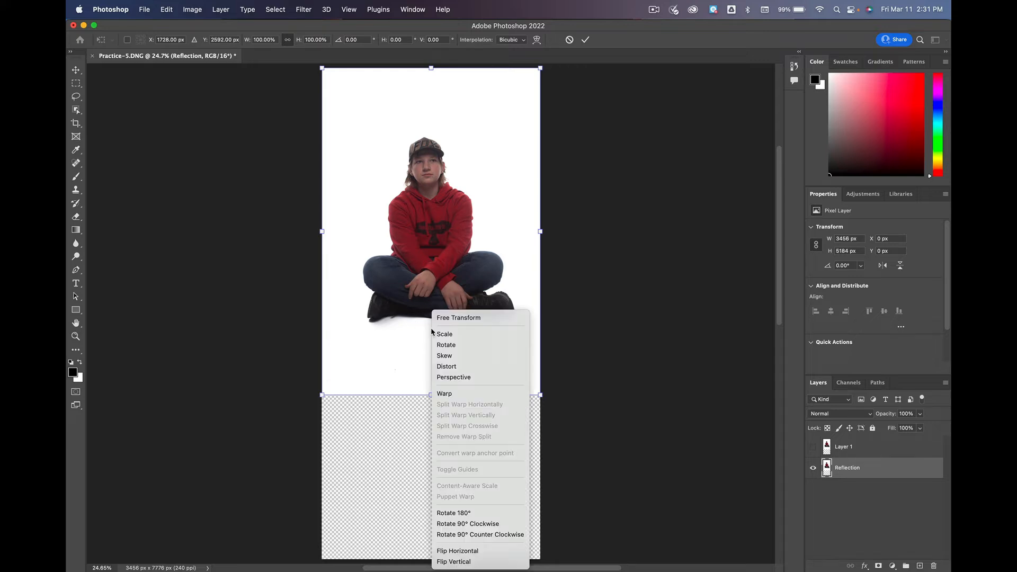
left_click(472, 562)
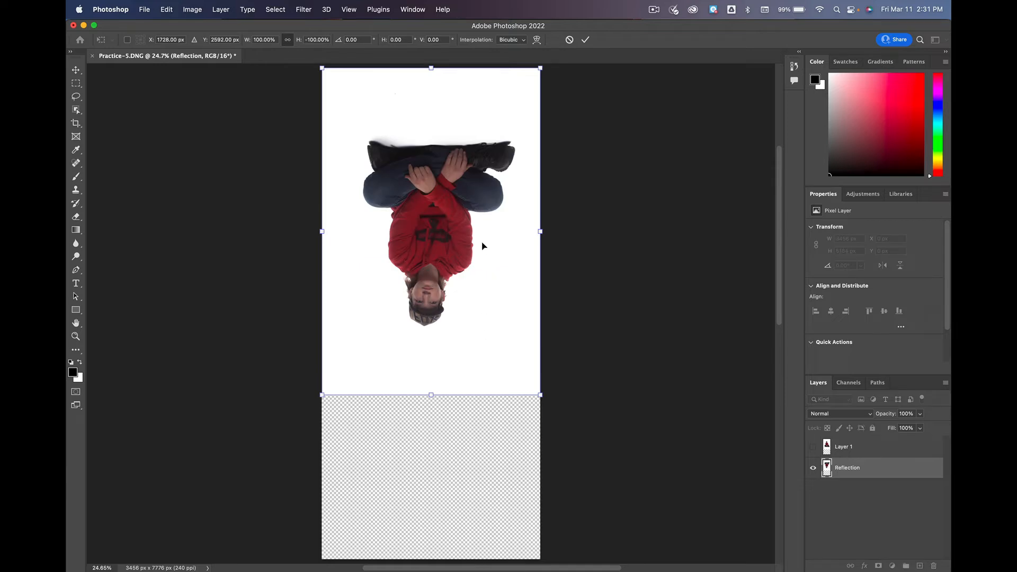
Step: Move the flipped Reflection layer straight down to about Y 2904 px and show Layer 1 again
left_click_drag(434, 97, 444, 280)
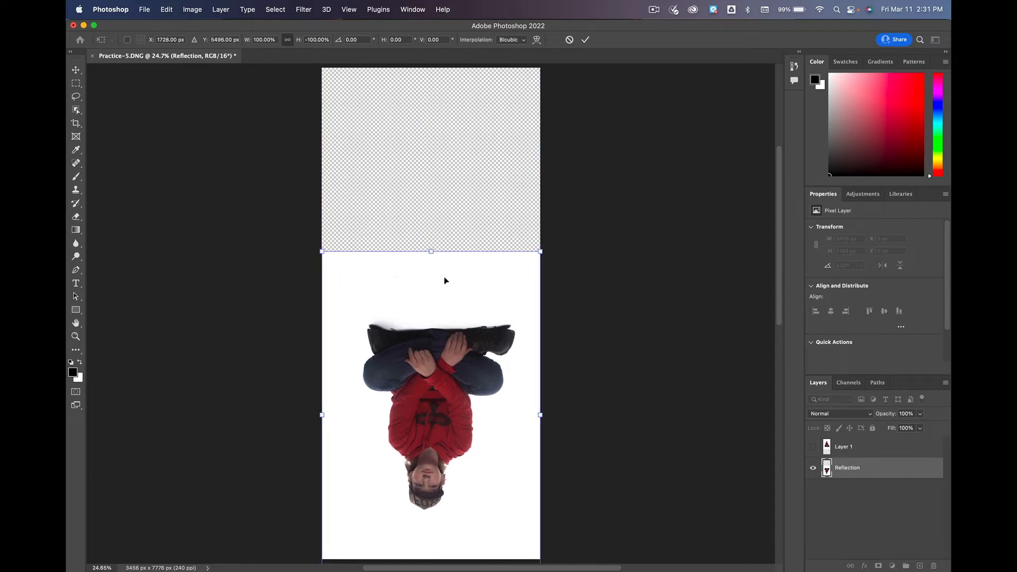
left_click(585, 41)
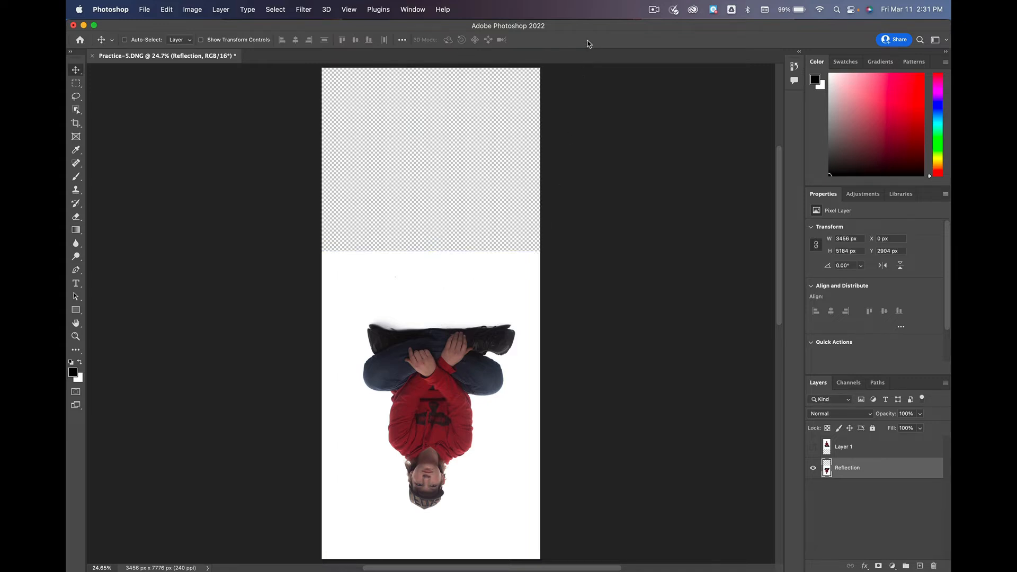
left_click(812, 447)
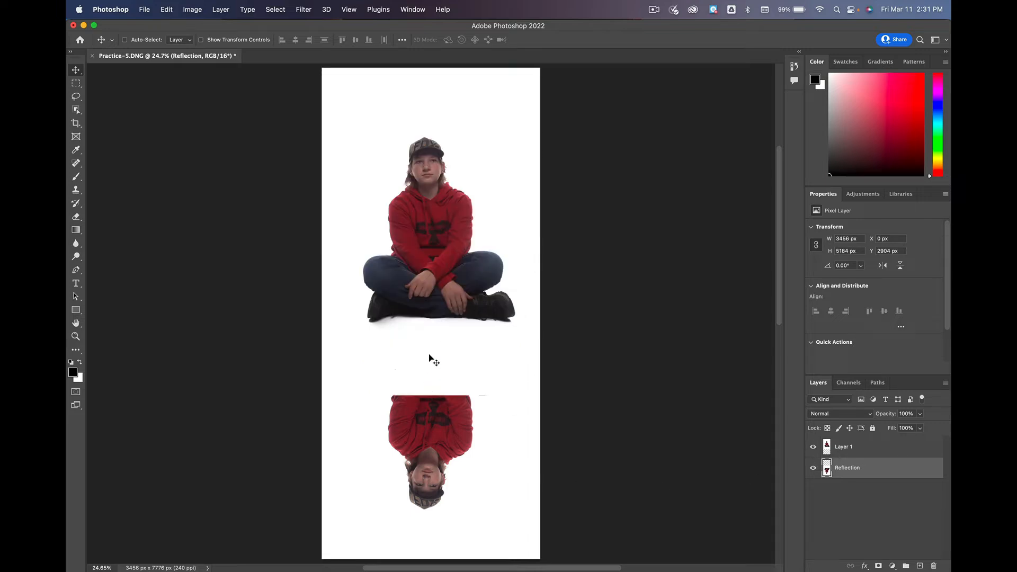
left_click(424, 408)
Step: Set the blend mode of Layer 1 to Darker Color in its layer style blending options
left_click(872, 452)
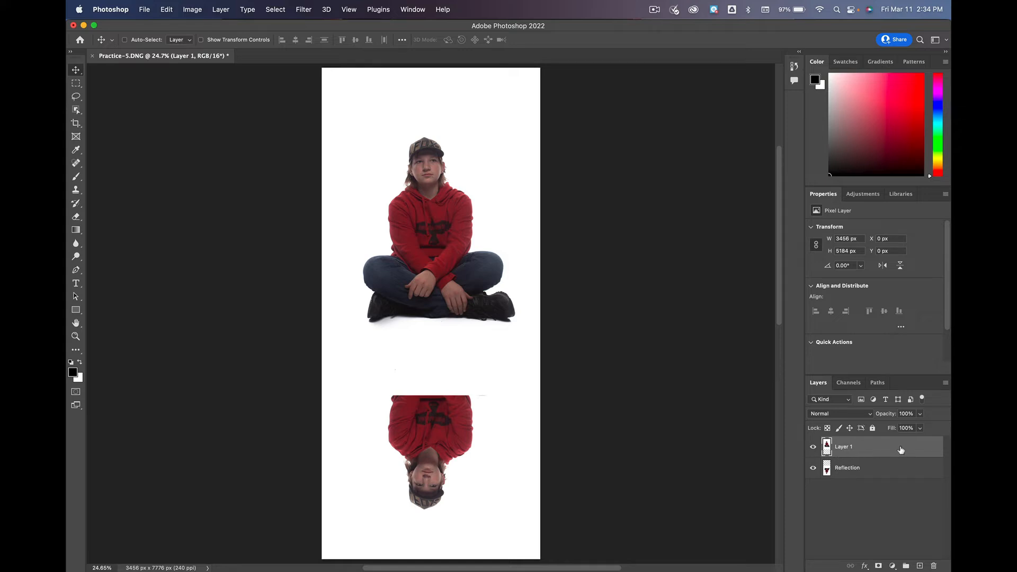
double_click(843, 448)
key("Return")
double_click(889, 448)
left_click_drag(728, 193, 741, 98)
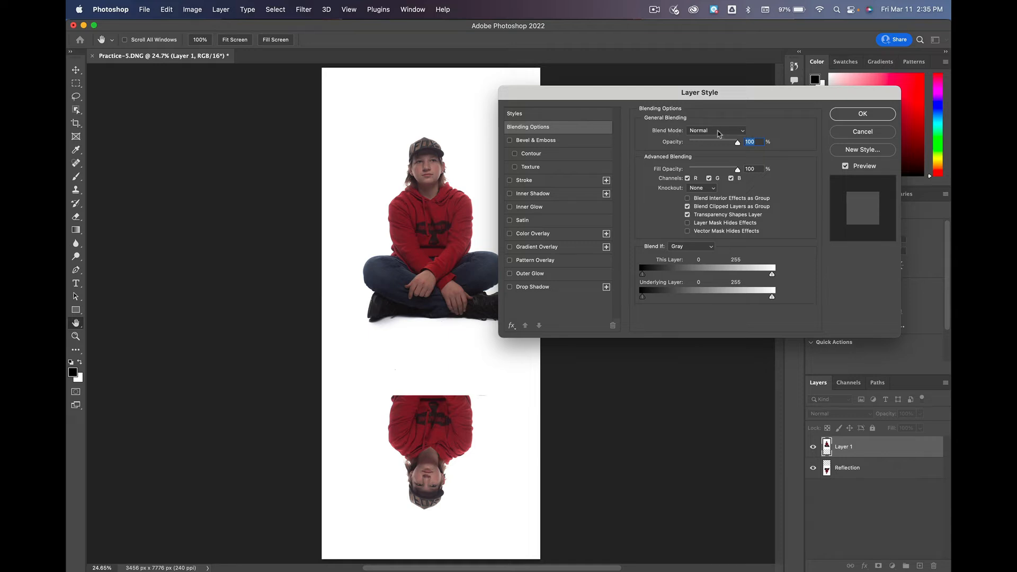
left_click(719, 133)
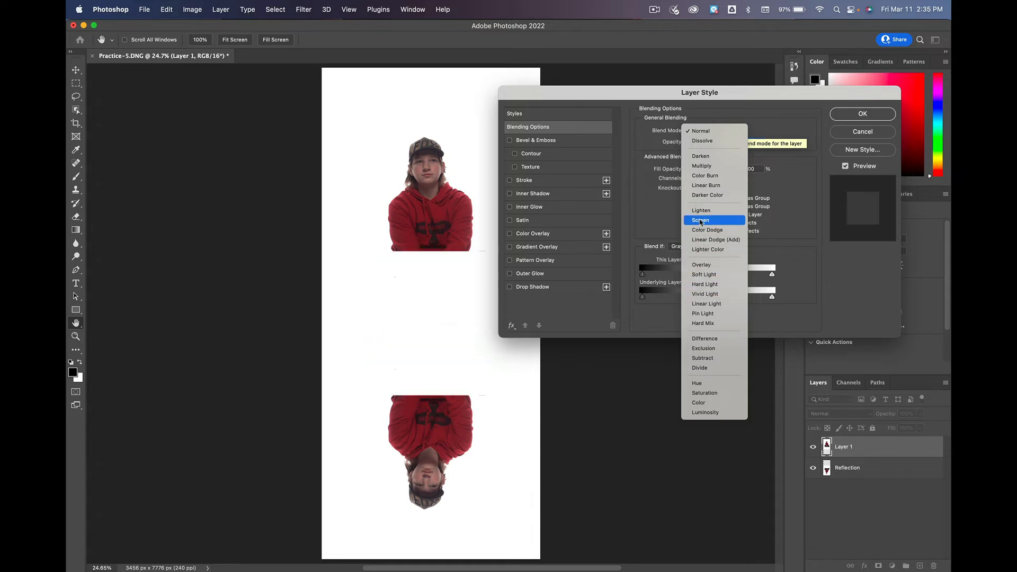
left_click(706, 195)
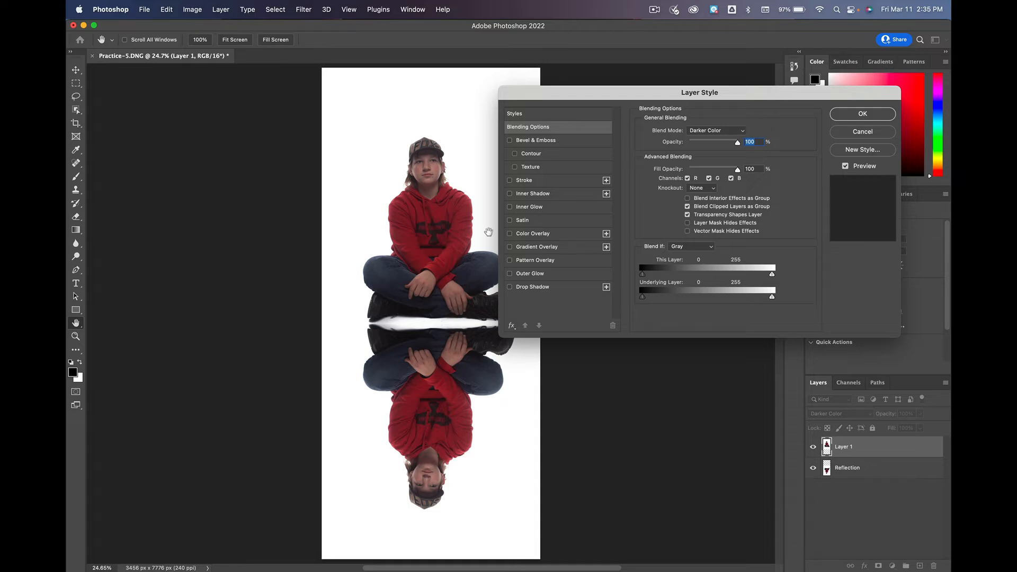
left_click(847, 114)
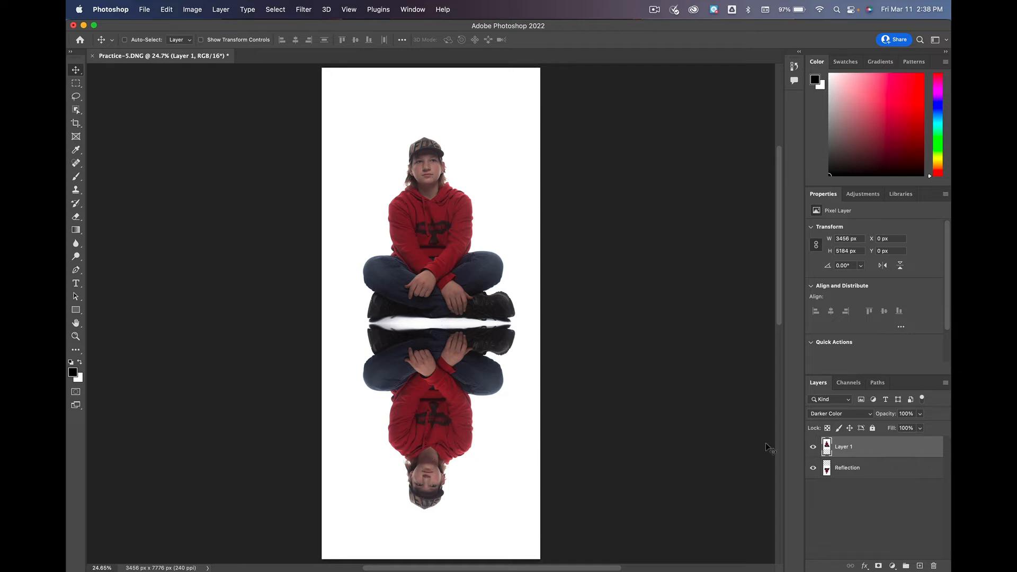
Step: Add a white layer mask to the Reflection layer and make the mask the active target
left_click(875, 473)
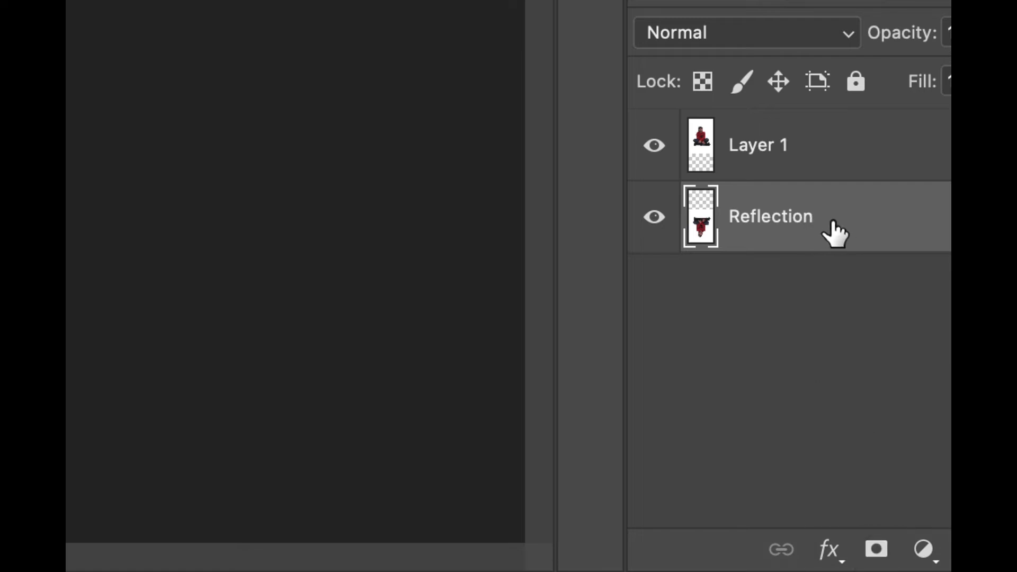
left_click(876, 551)
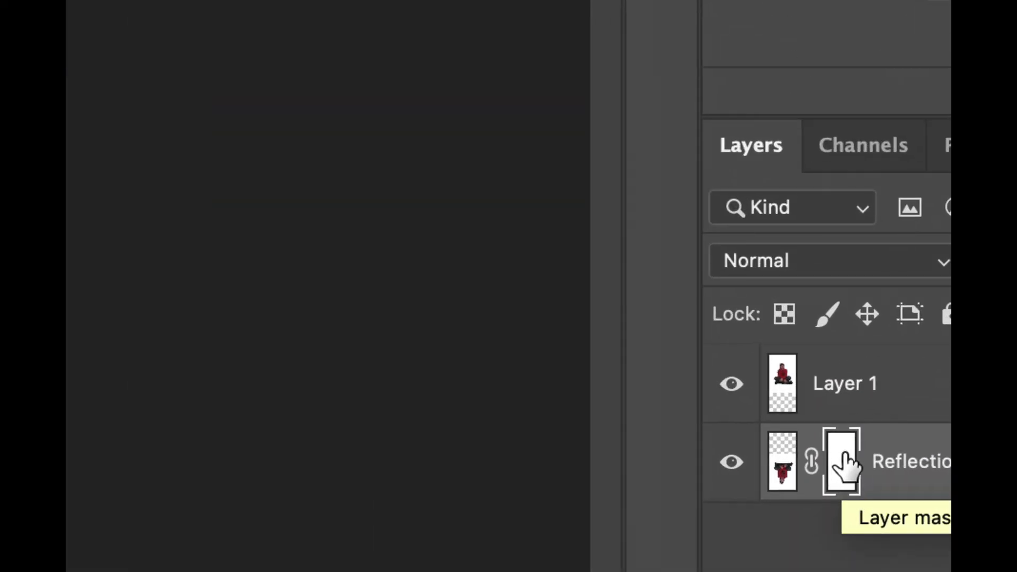
left_click(781, 473)
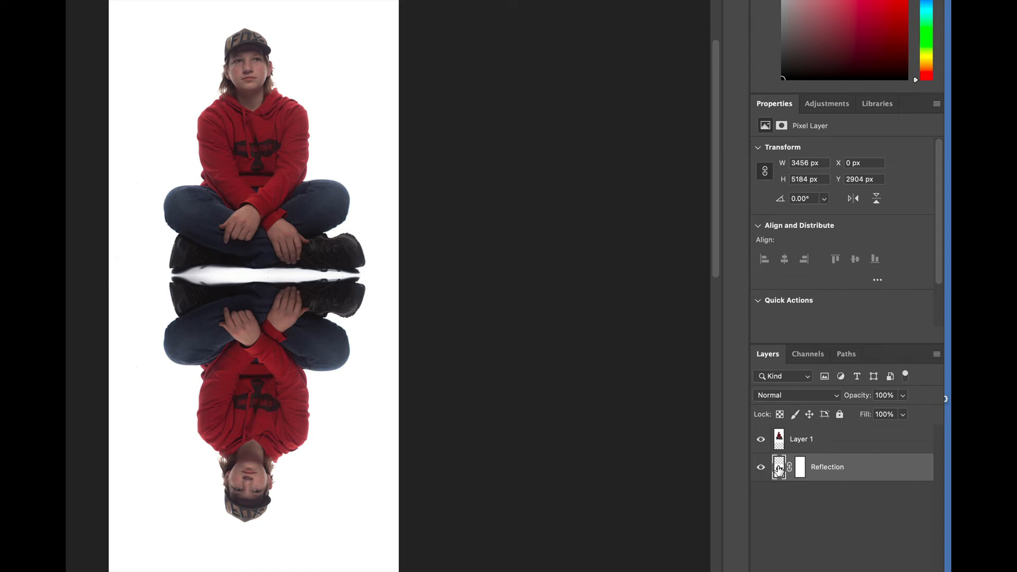
left_click(801, 468)
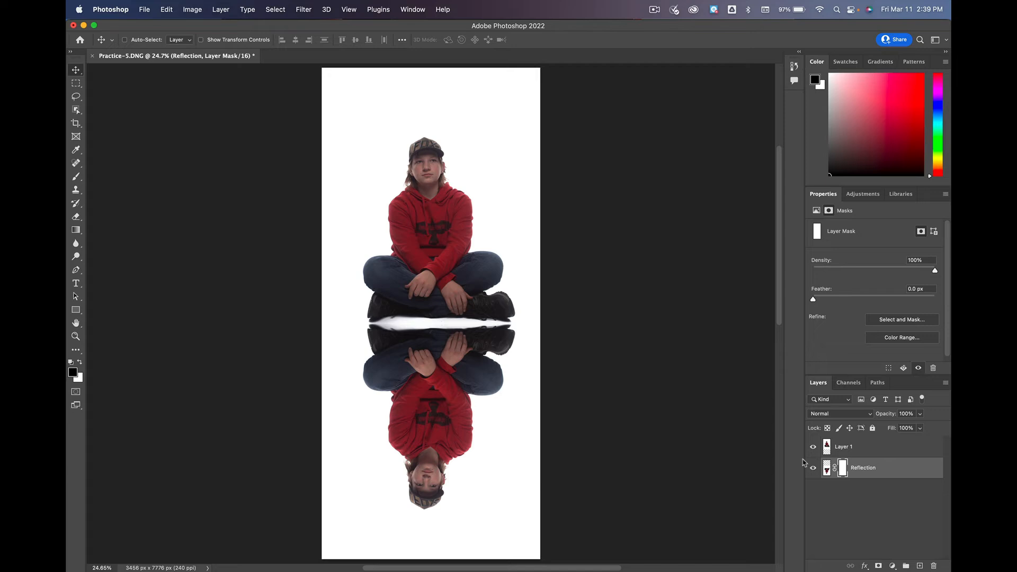
Step: Cycle through the Paint Bucket and 3D Material Drop tools and end with the Gradient tool active
key("g")
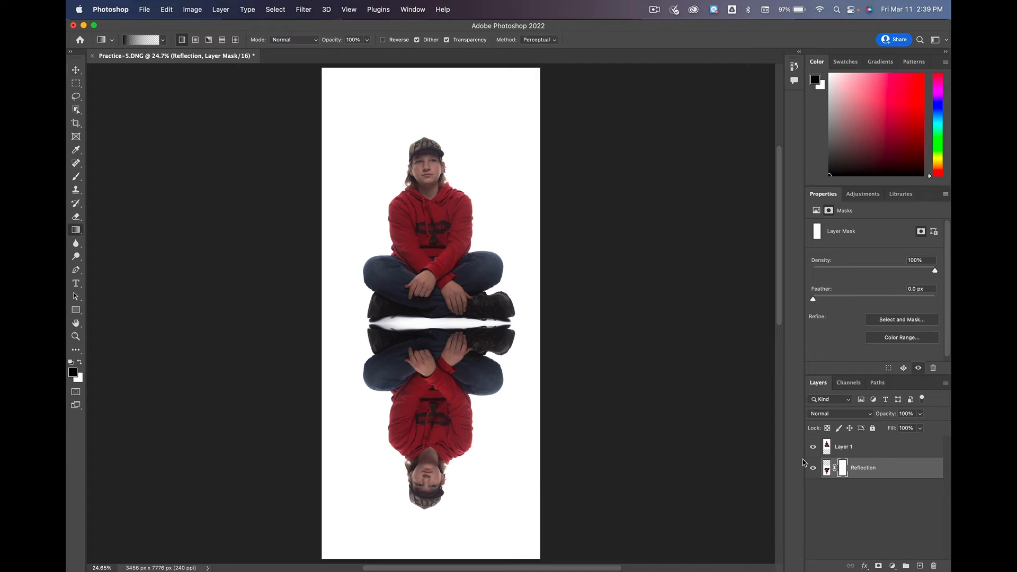
right_click(76, 232)
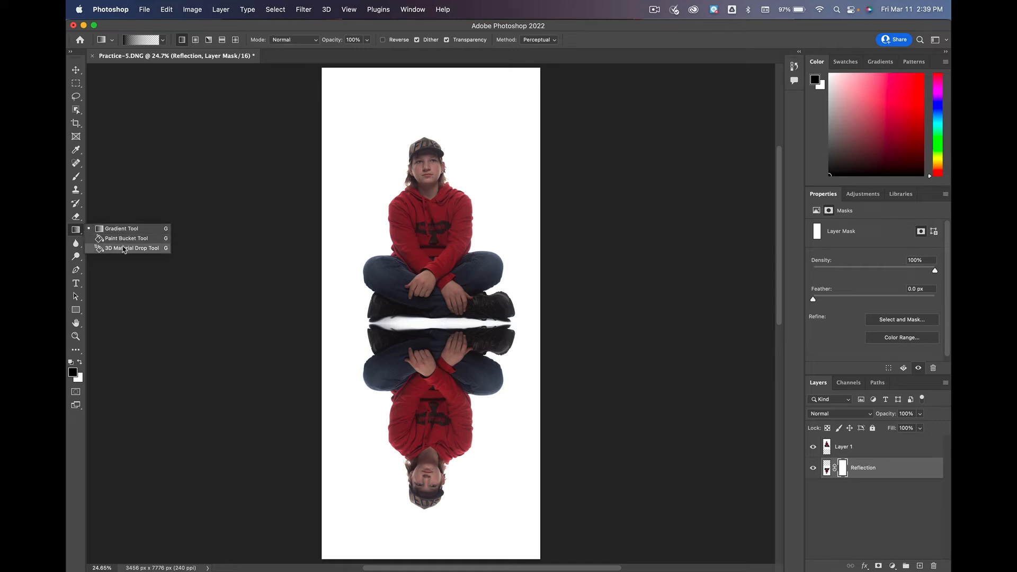
left_click(75, 231)
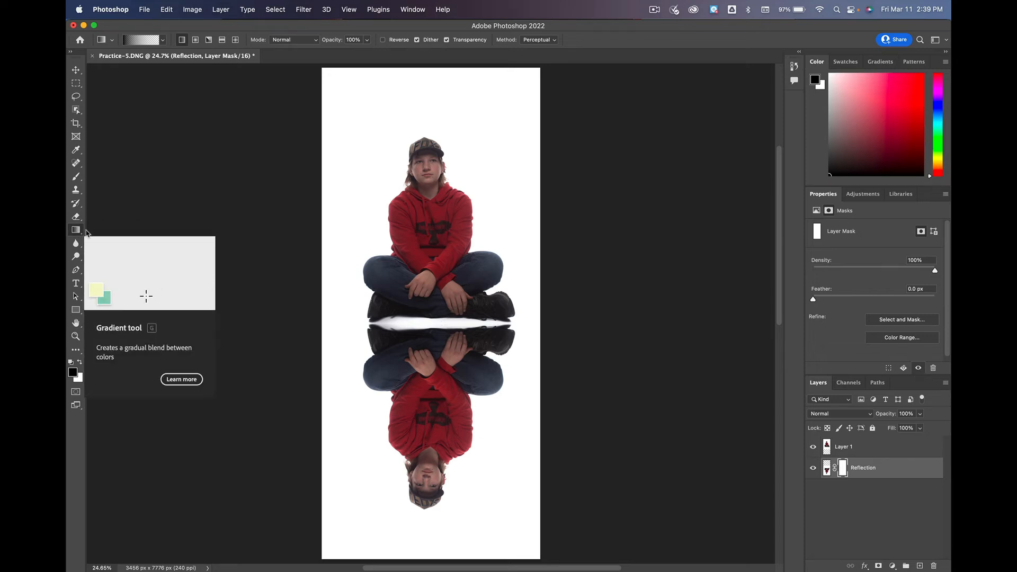
key("shift+g")
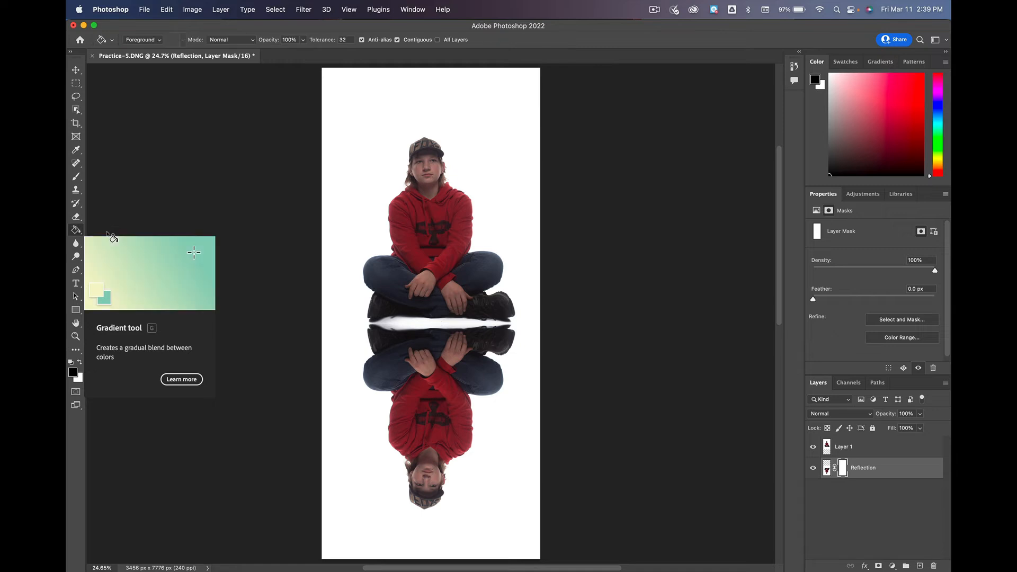
key("shift+g")
key("shift+g")
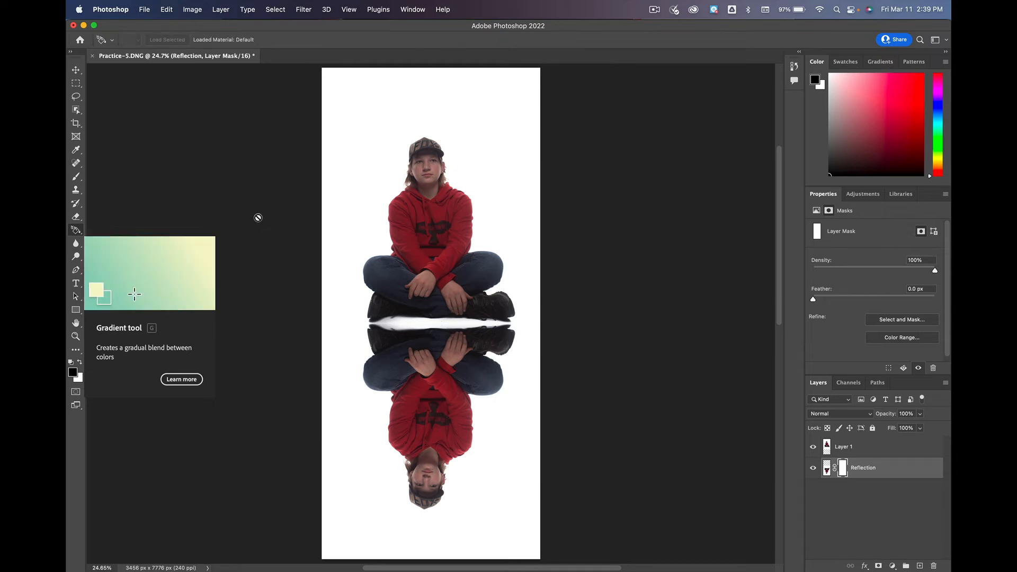
key("shift+g")
key("shift+g")
key("shift+g")
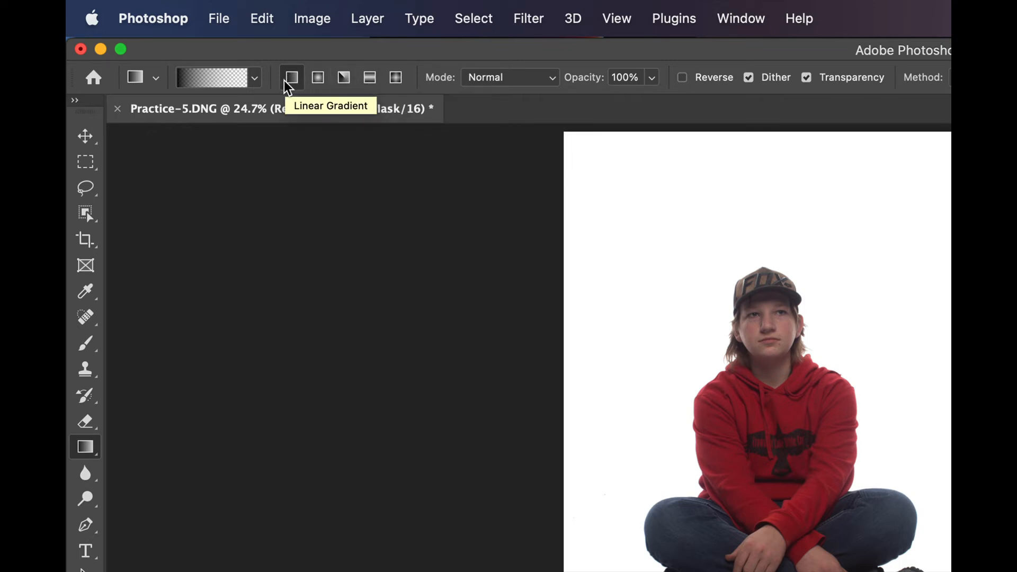
Step: Choose the black-to-transparent preset from the Basics gradients for the linear gradient
left_click(255, 82)
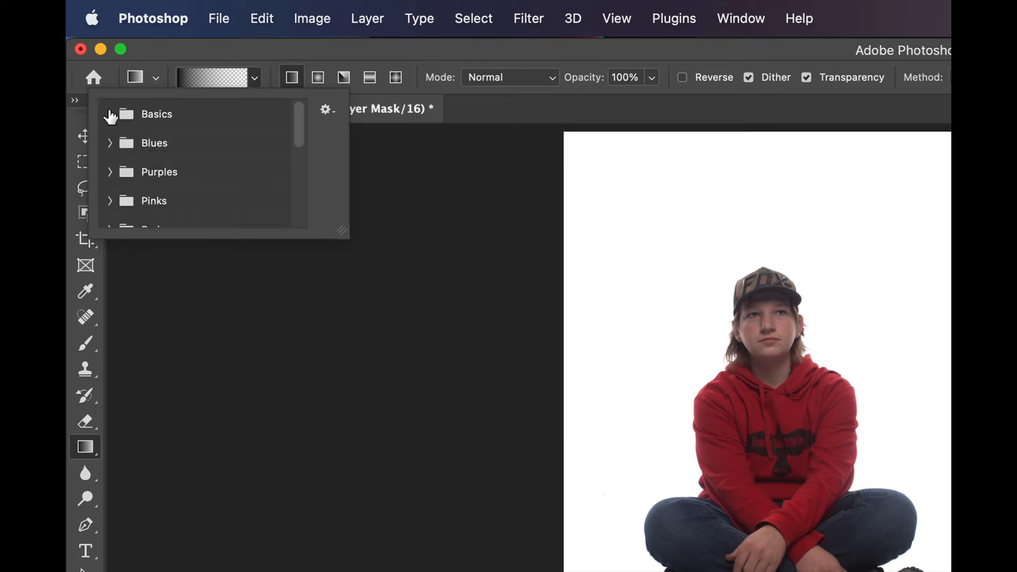
left_click(109, 114)
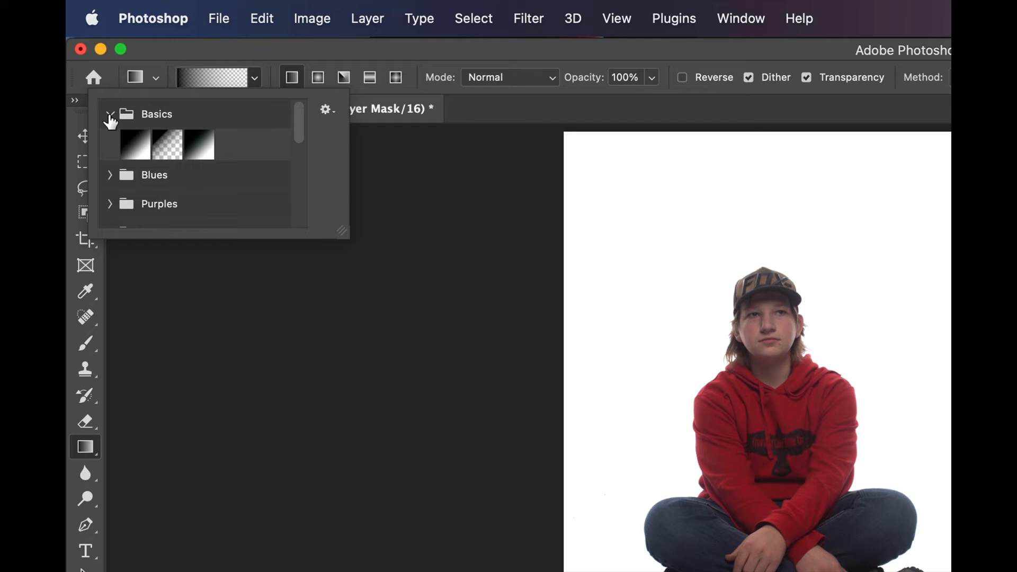
left_click(164, 147)
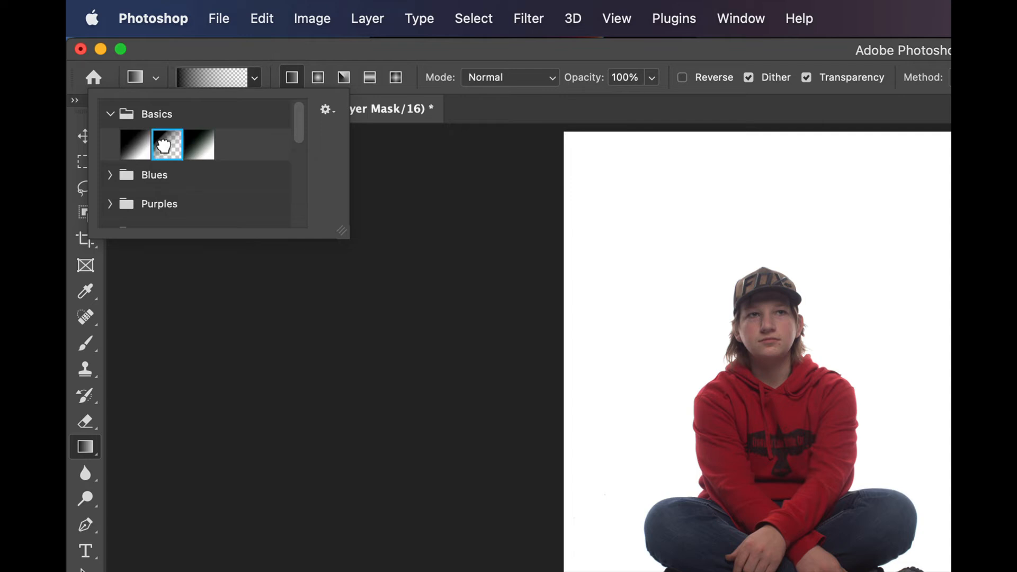
left_click(215, 45)
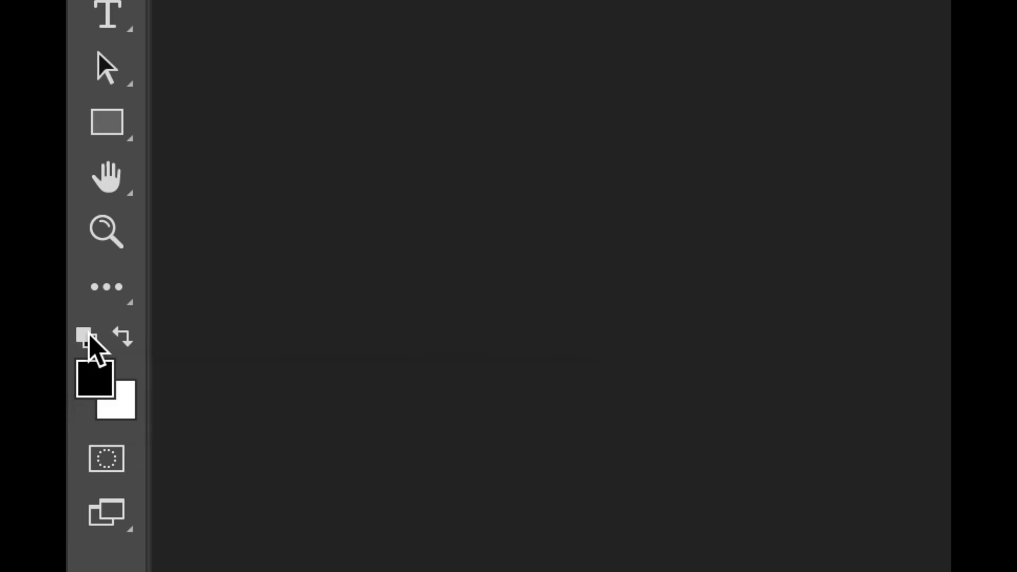
Step: Swap the foreground and background colors back and forth, ending with black as the foreground
key("x")
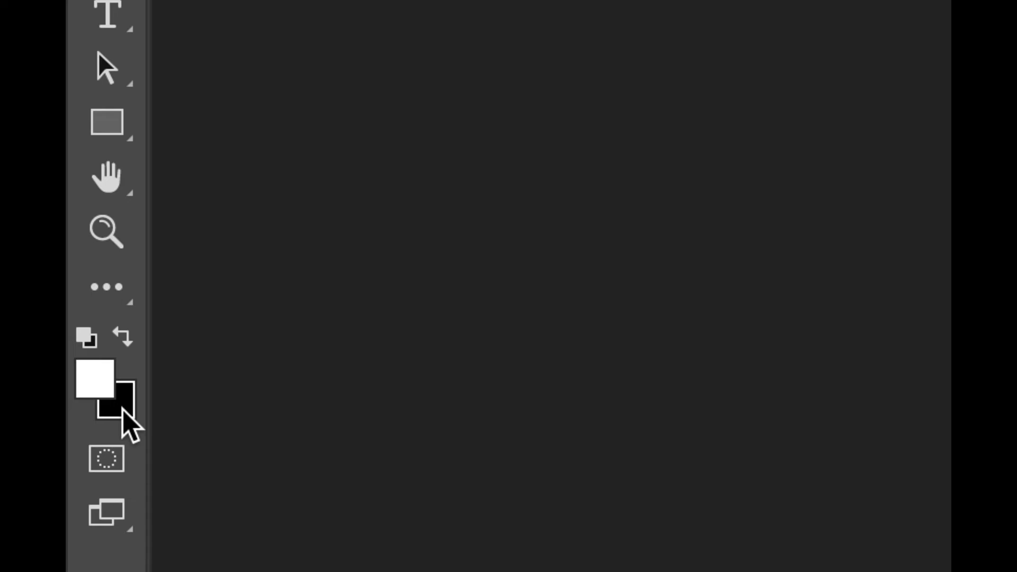
left_click(123, 344)
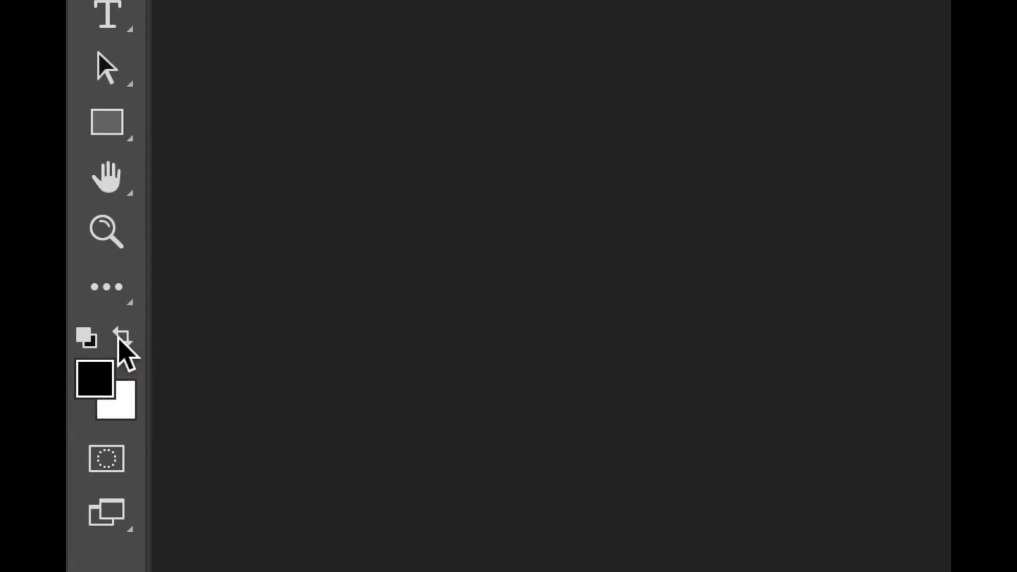
left_click(120, 342)
left_click(119, 342)
left_click(120, 342)
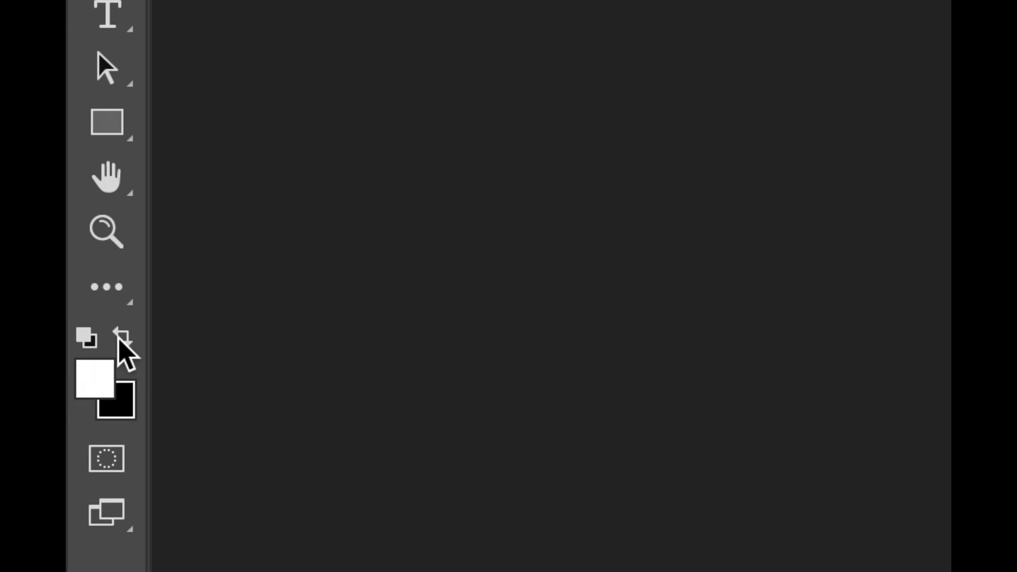
left_click(119, 342)
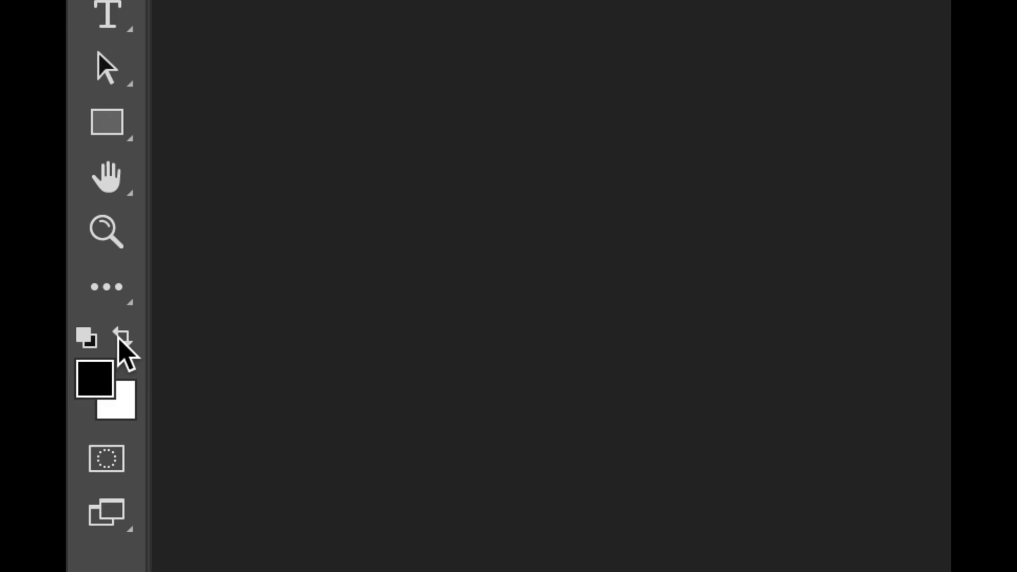
left_click(120, 342)
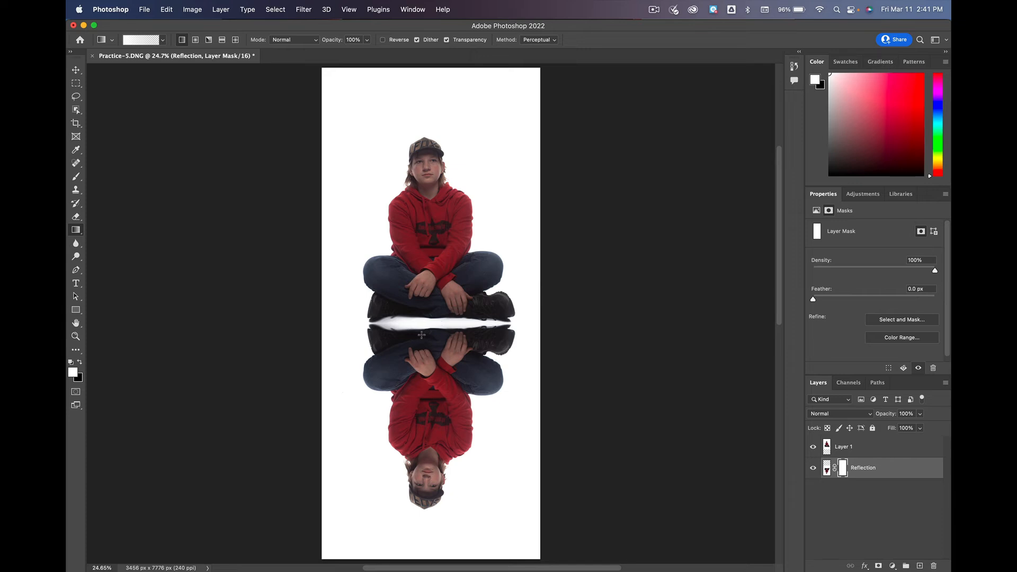
key("x")
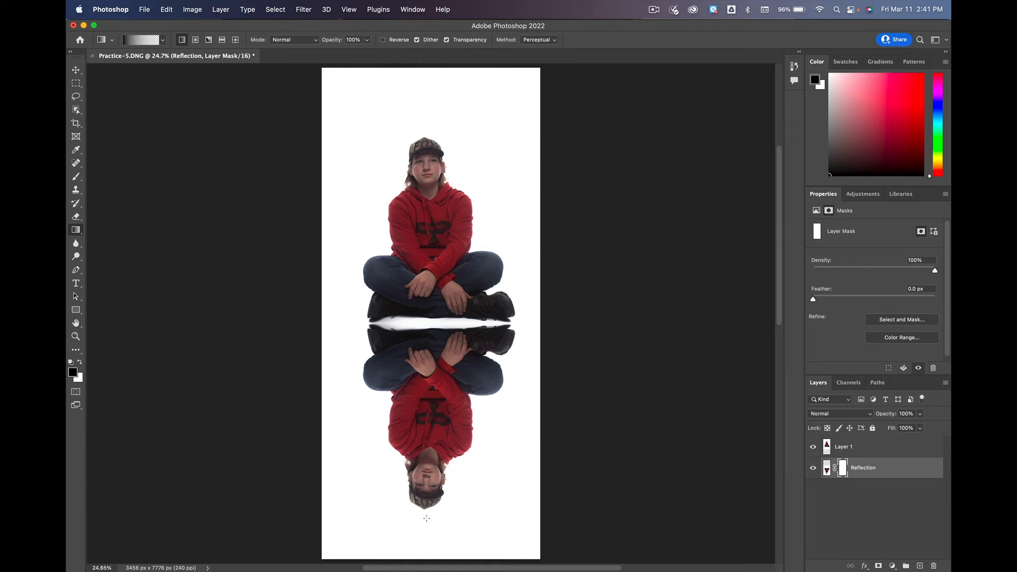
Step: Draw a straight vertical gradient on the Reflection mask, from just below the upside-down cap up to the subject's shoes
left_click_drag(426, 519, 423, 306)
key("shift")
left_click_drag(424, 301, 420, 304)
left_click_drag(421, 302, 426, 302)
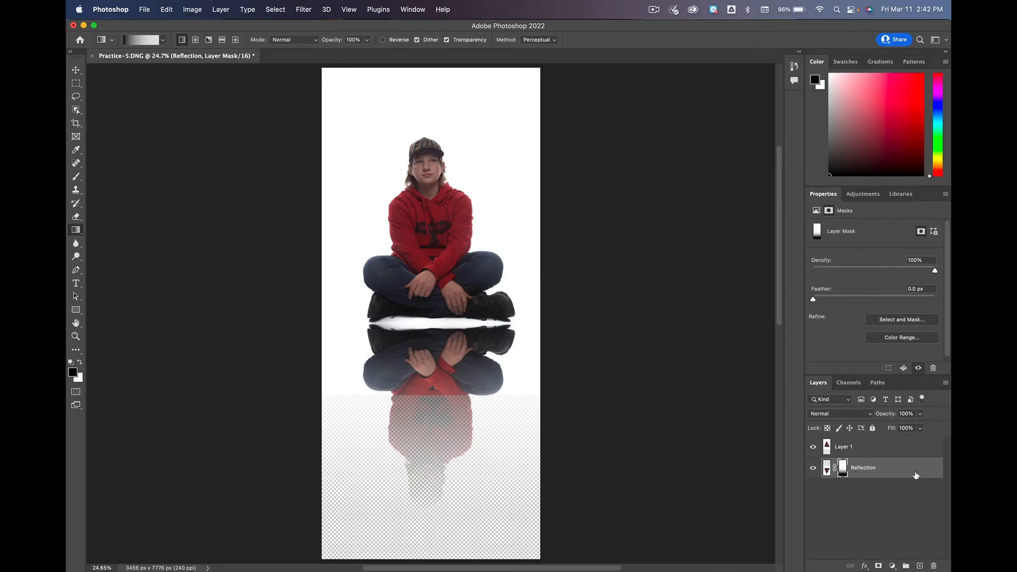
Step: Create a layer named "white background" beneath the Reflection layer and fill it with white
left_click(920, 565, "super")
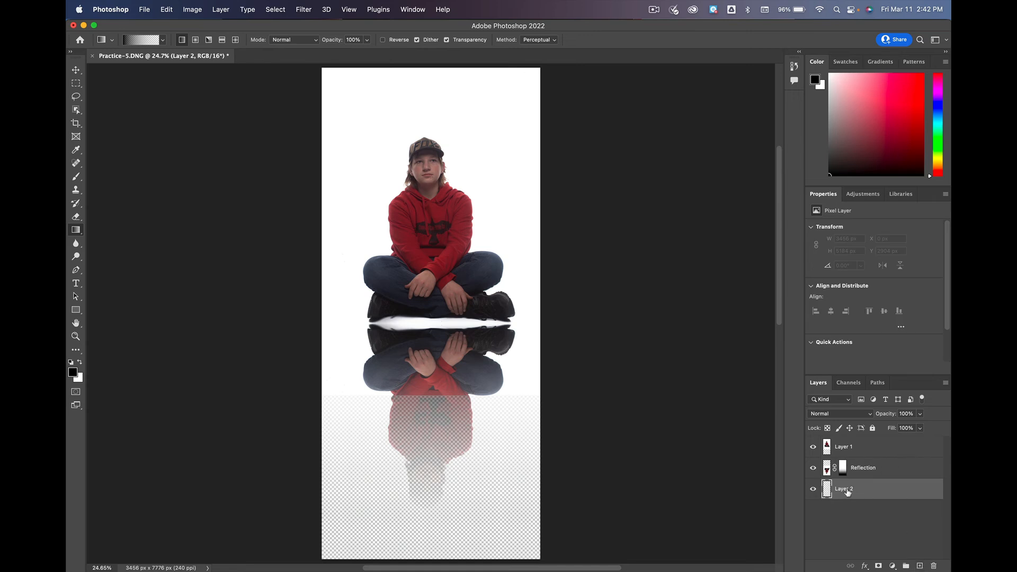
double_click(846, 489)
type("white background")
key("Return")
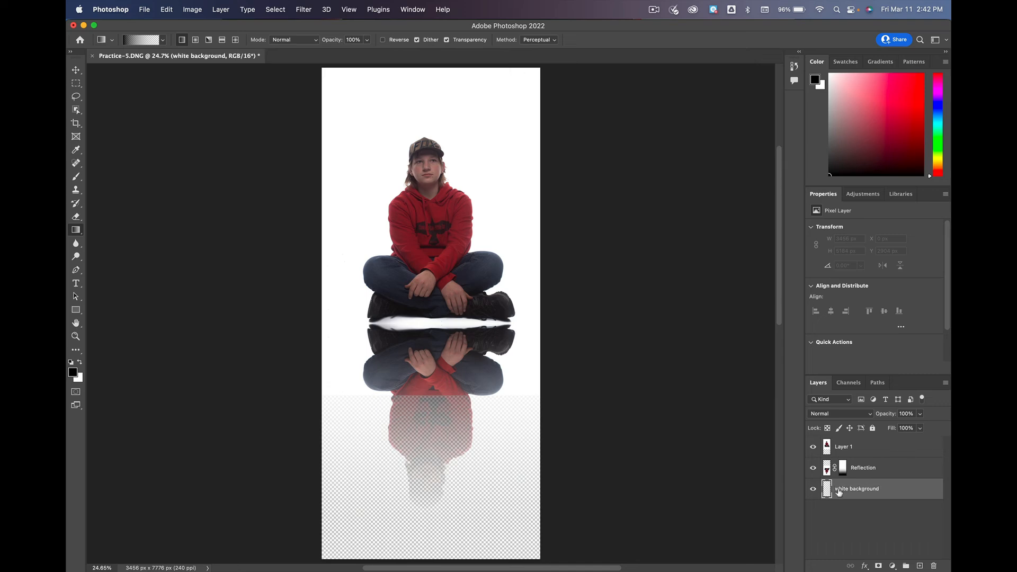
double_click(857, 489)
left_click(893, 494)
key("super+BackSpace")
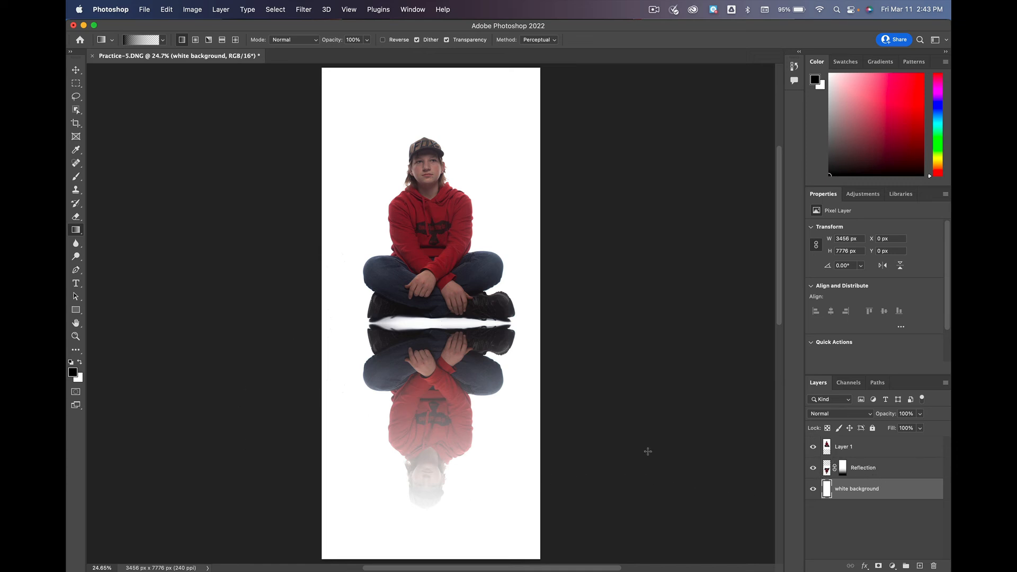
Step: Turn on transform controls for the Reflection layer's image, rotate it -0.40°, and move it up to a center Y of about 5476 px
left_click(826, 470)
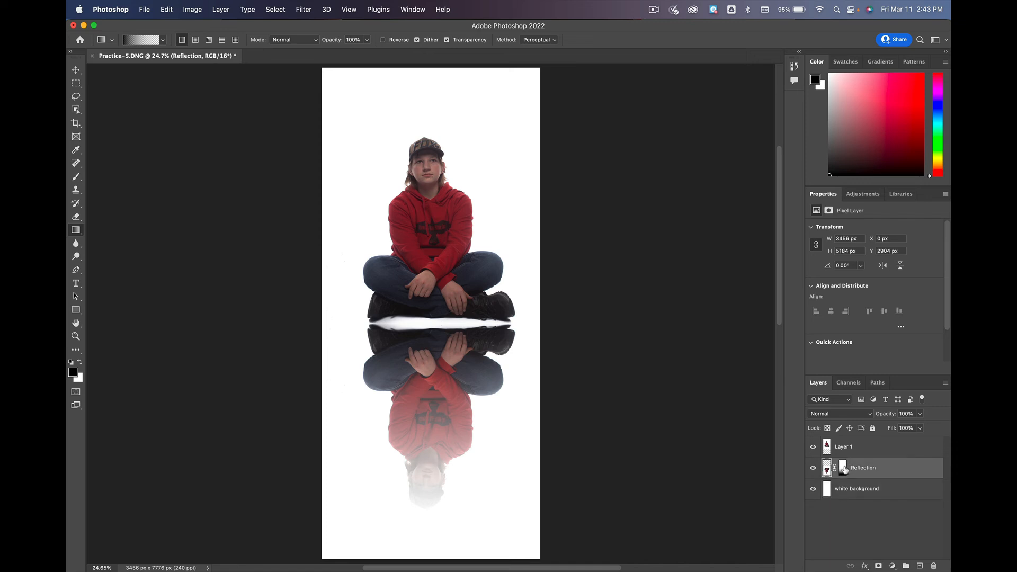
left_click(844, 470)
left_click(826, 468)
key("v")
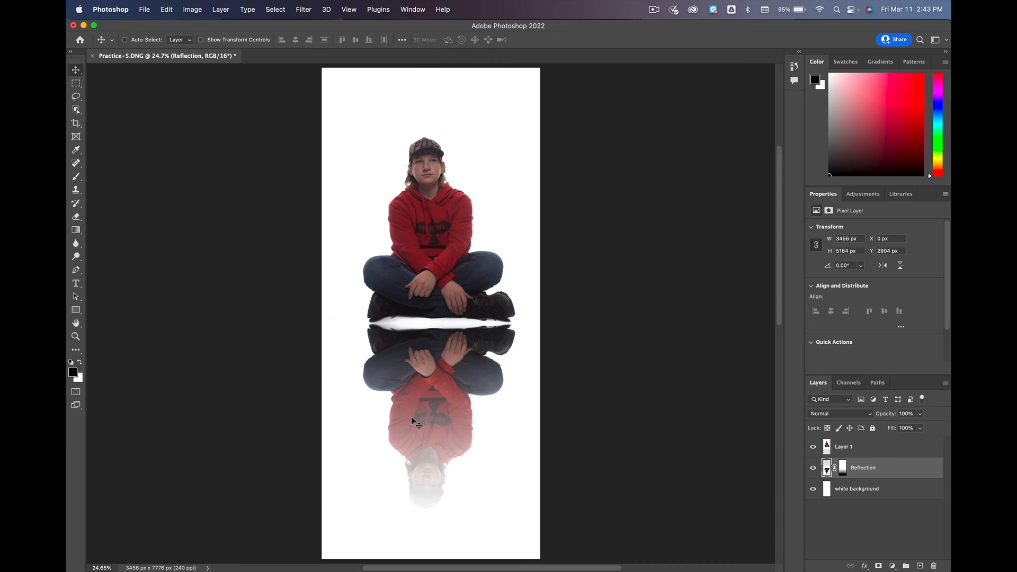
left_click(206, 42)
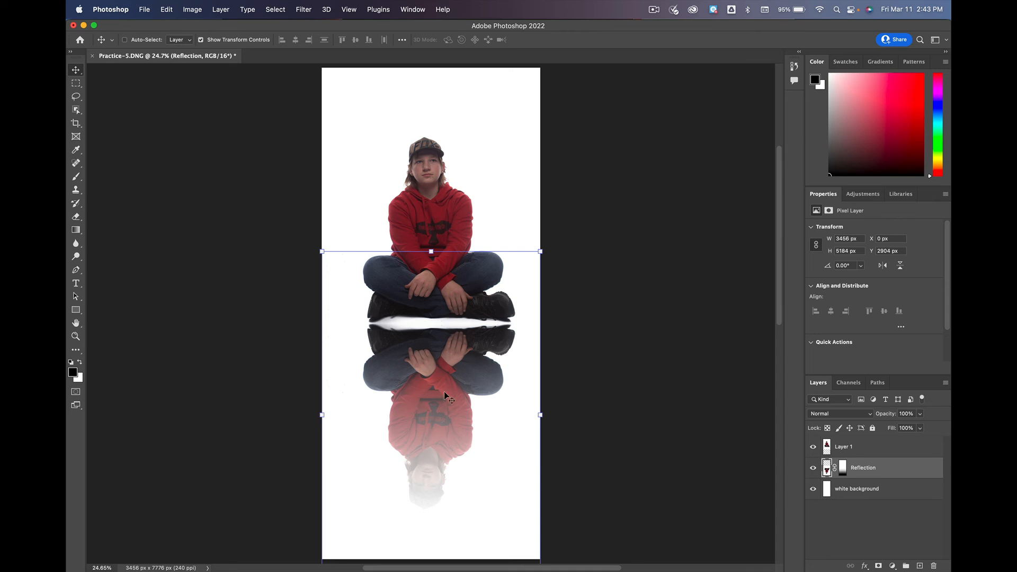
mouse_move(441, 426)
left_mouse_down()
mouse_move(466, 415)
mouse_move(456, 437)
mouse_move(410, 408)
mouse_move(417, 423)
mouse_move(460, 435)
mouse_move(453, 440)
left_mouse_up()
left_click_drag(546, 243, 526, 275)
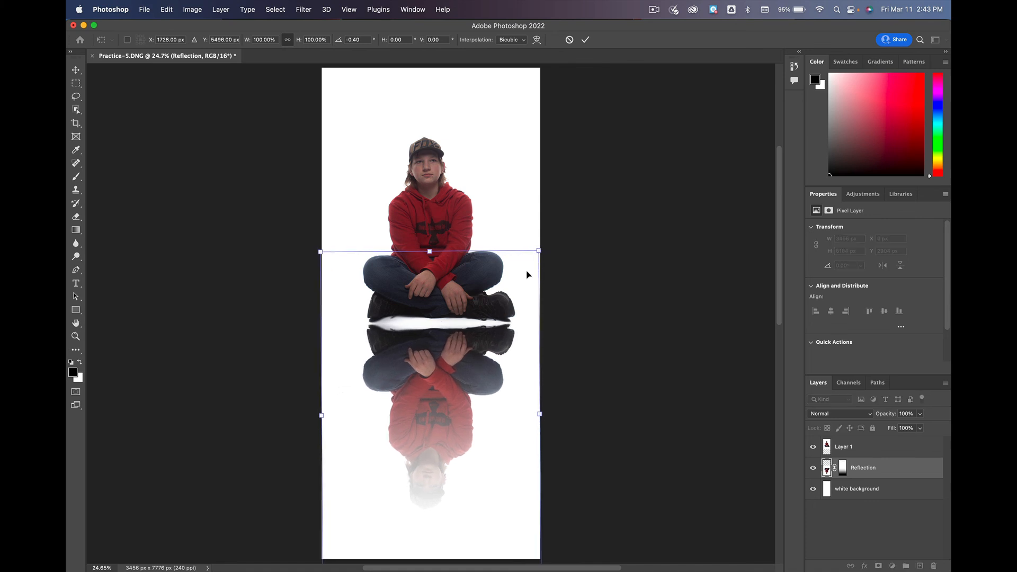
left_click_drag(444, 395, 440, 393)
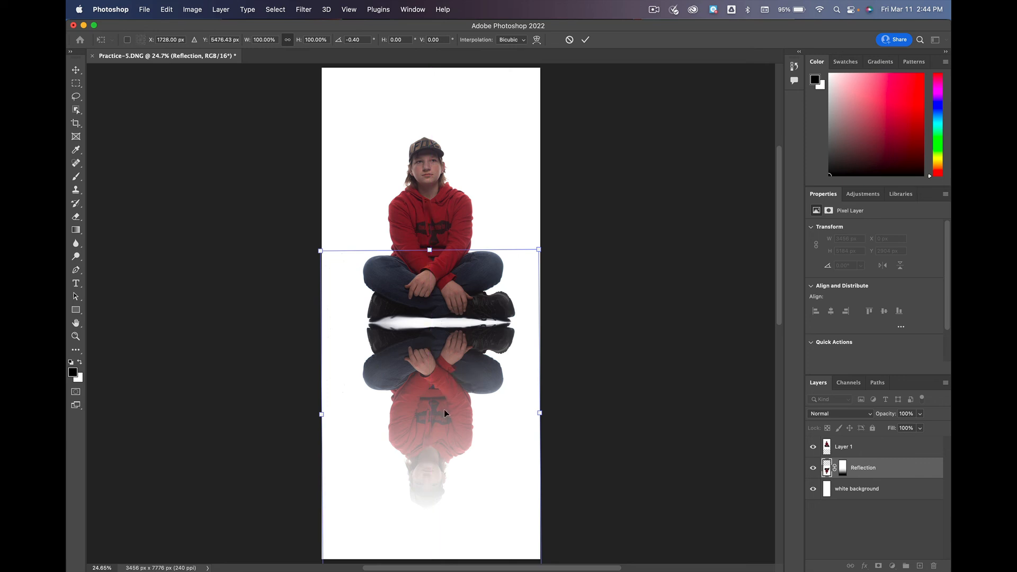
left_click(586, 40)
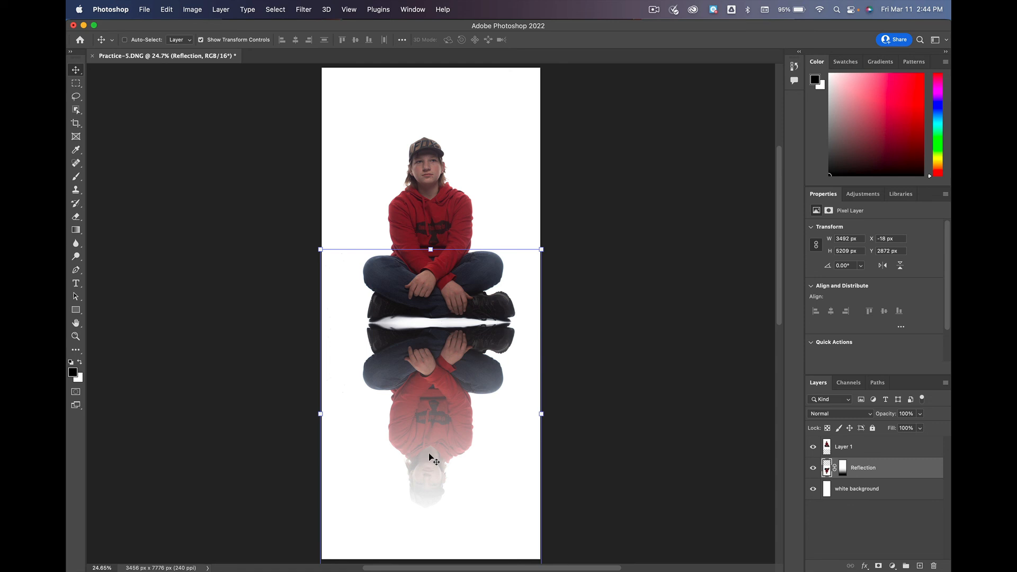
Step: Try scaling the Reflection layer proportionally to 83%, then unlinking the proportions and narrowing its width to 64%, and cancel the transform
key("super+t")
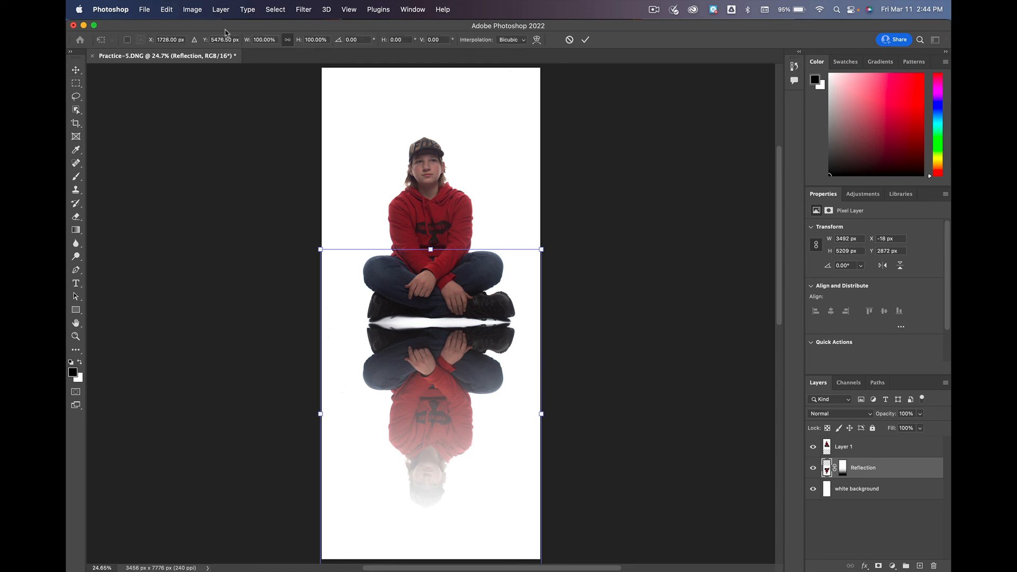
mouse_move(246, 42)
left_mouse_down()
mouse_move(296, 42)
mouse_move(229, 41)
mouse_move(237, 39)
left_mouse_up()
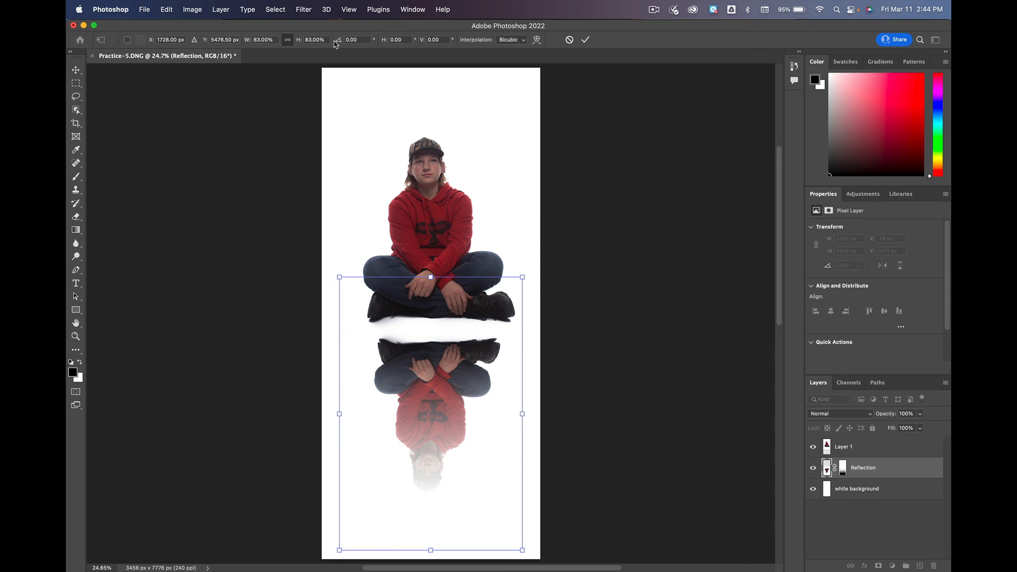
left_click(287, 42)
mouse_move(247, 44)
left_mouse_down()
mouse_move(348, 45)
mouse_move(212, 42)
mouse_move(235, 41)
left_mouse_up()
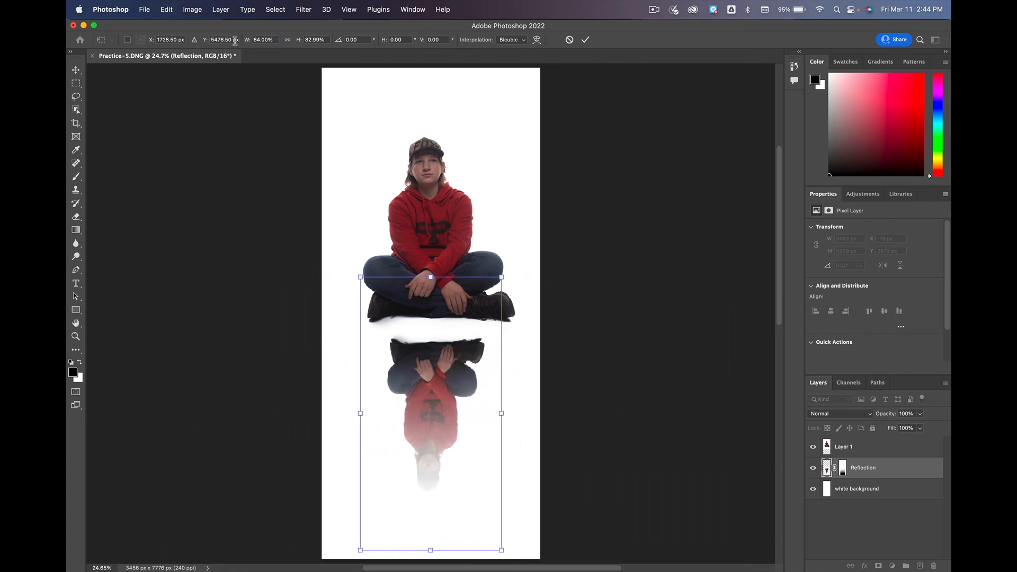
left_click(568, 40)
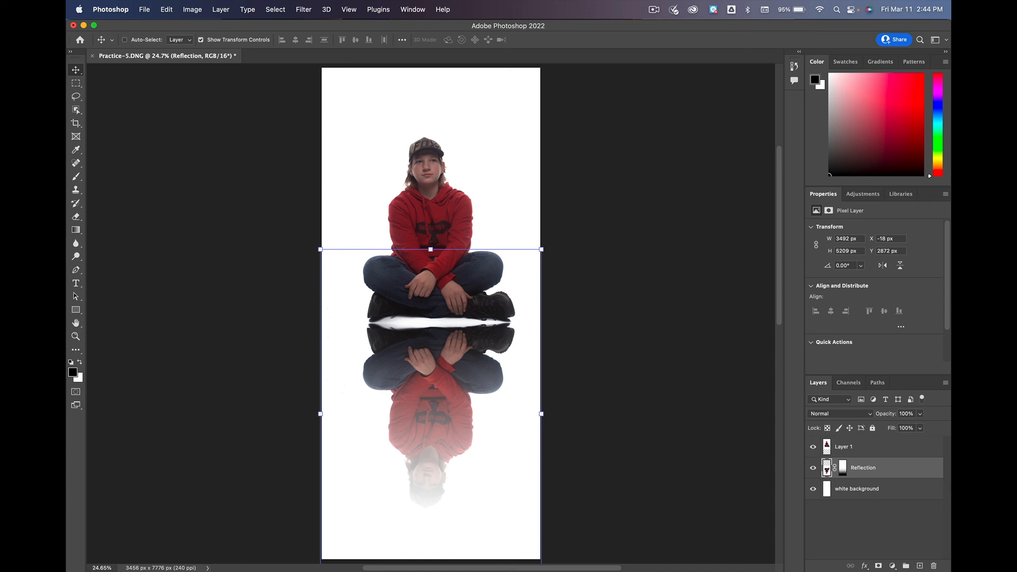
Step: Save the layered reflection composite and switch to Lightroom Classic to check the edited photo there
left_click(145, 10)
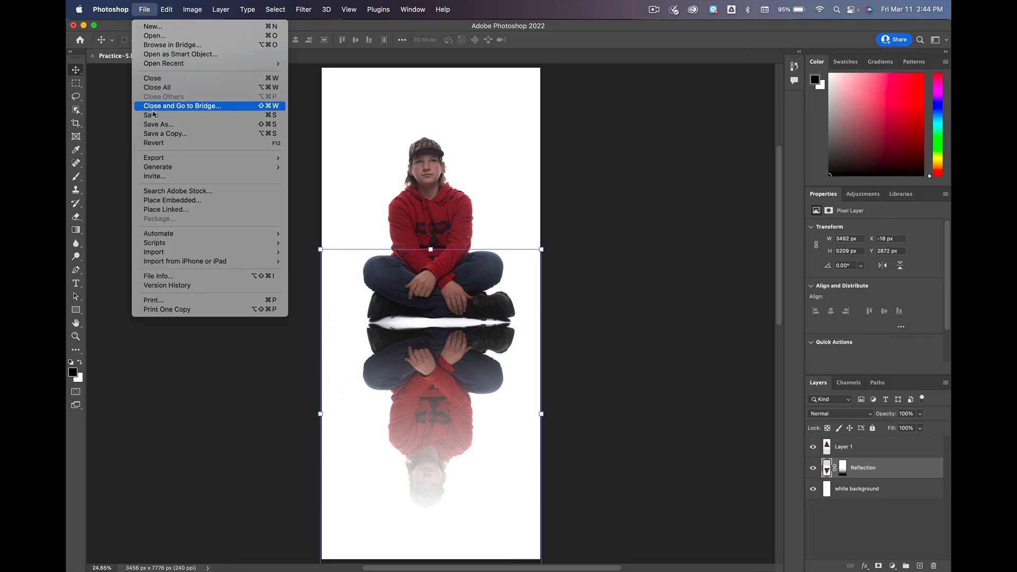
left_click(182, 116)
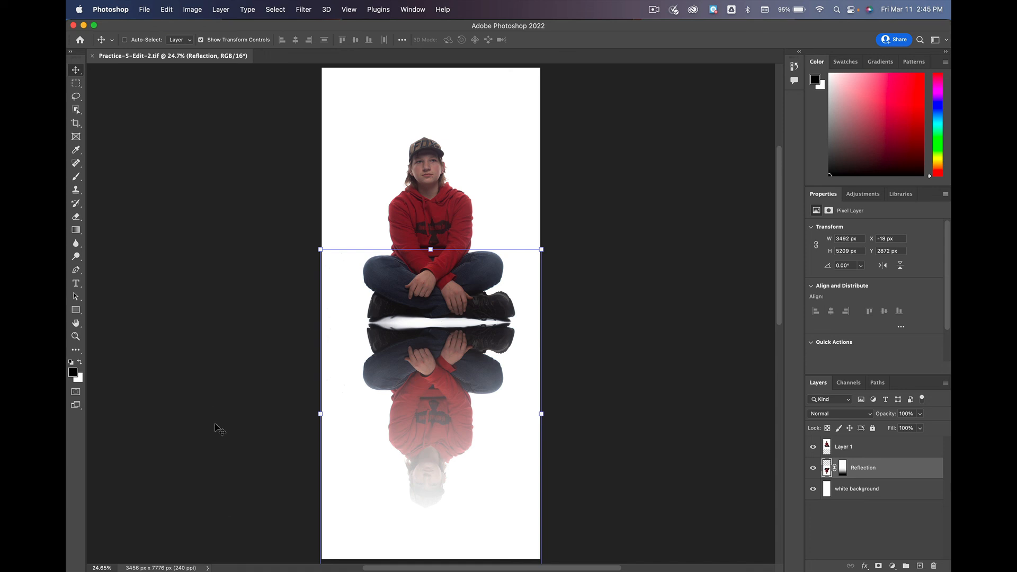
mouse_move(229, 551)
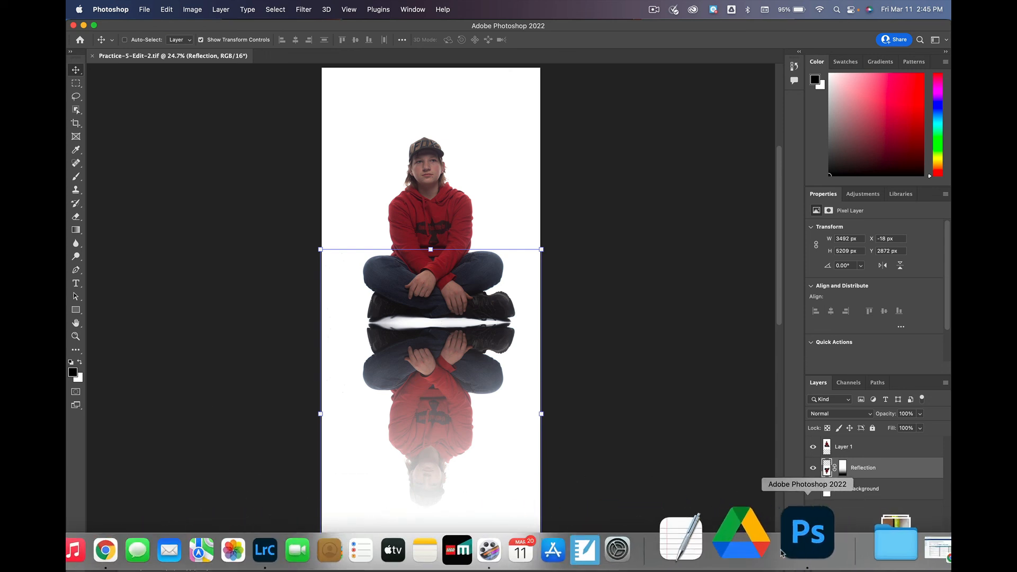
left_click(333, 553)
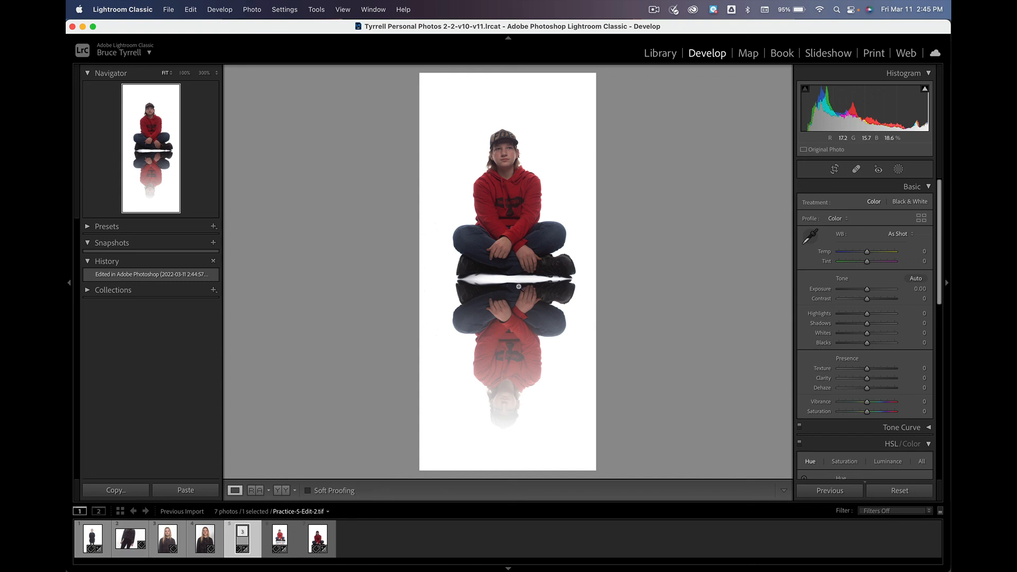
Step: Switch back to Photoshop and quit it, returning to Lightroom Classic
key("super+Tab")
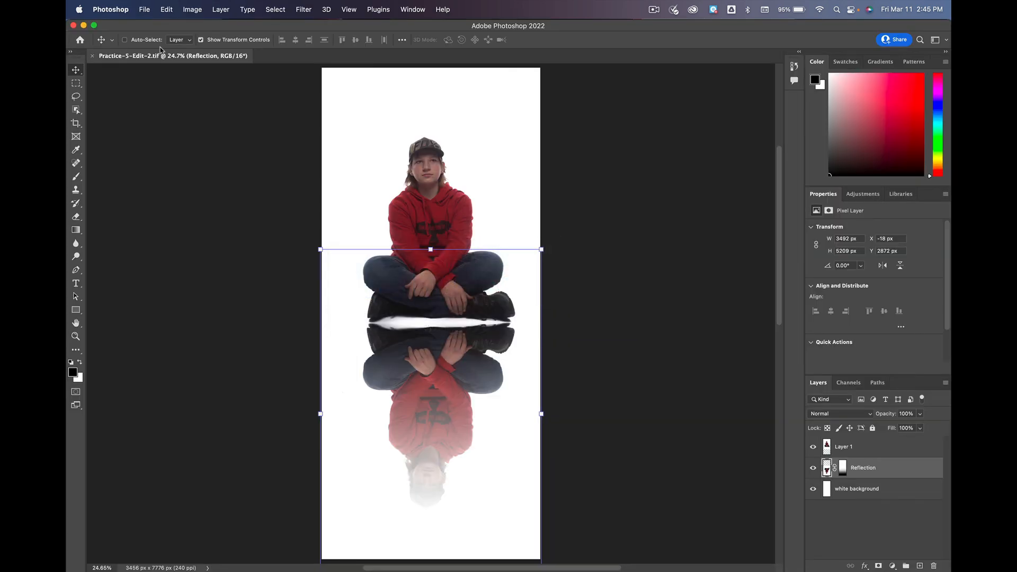
left_click(108, 10)
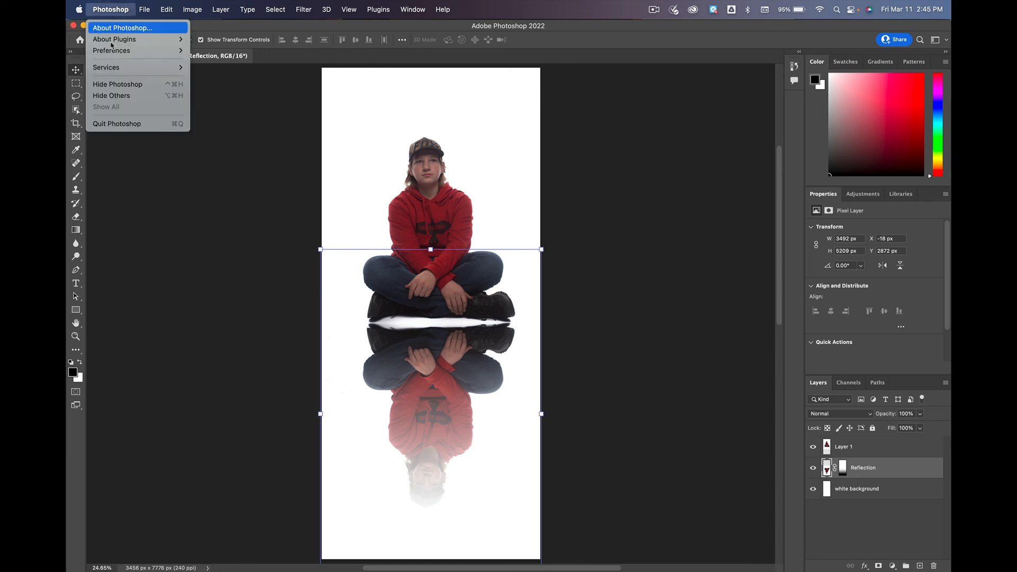
left_click(125, 124)
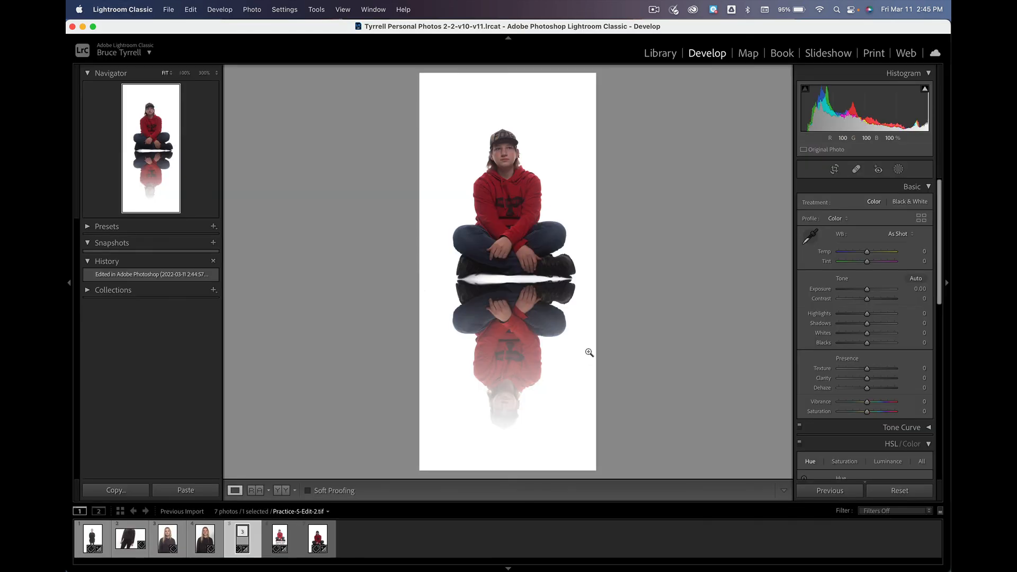